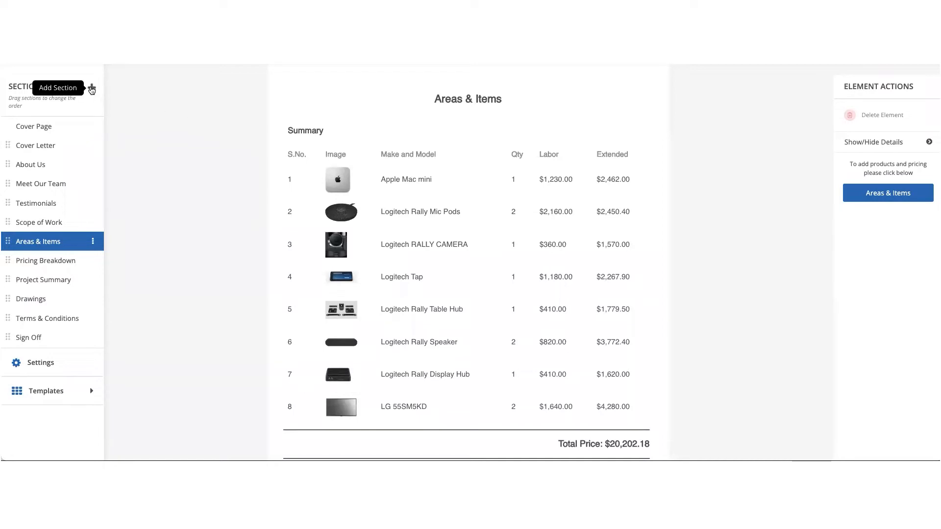
Step: Check which section types can be added to the proposal and review its Pricing Breakdown section
left_click(91, 89)
left_click(384, 108)
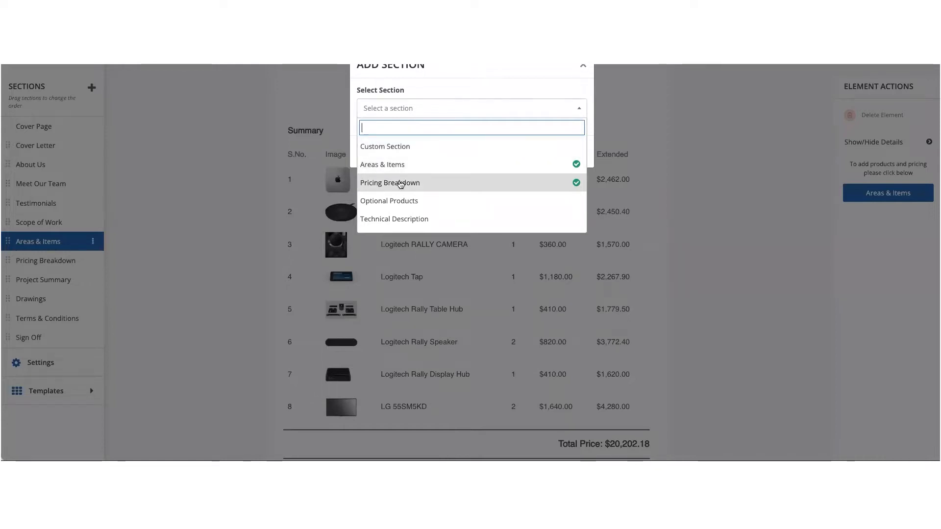
left_click(583, 64)
scroll(517, 267, "down", 7)
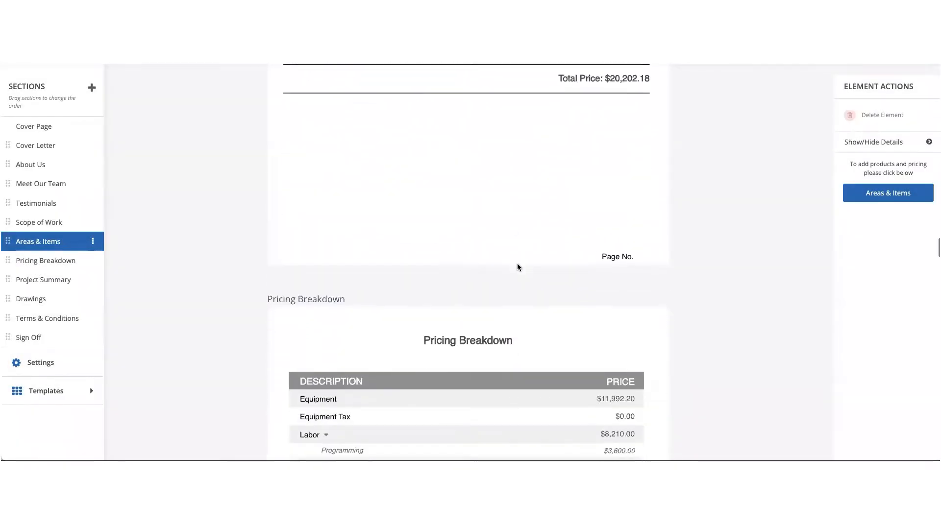
scroll(518, 267, "down", 3)
scroll(507, 291, "down", 1)
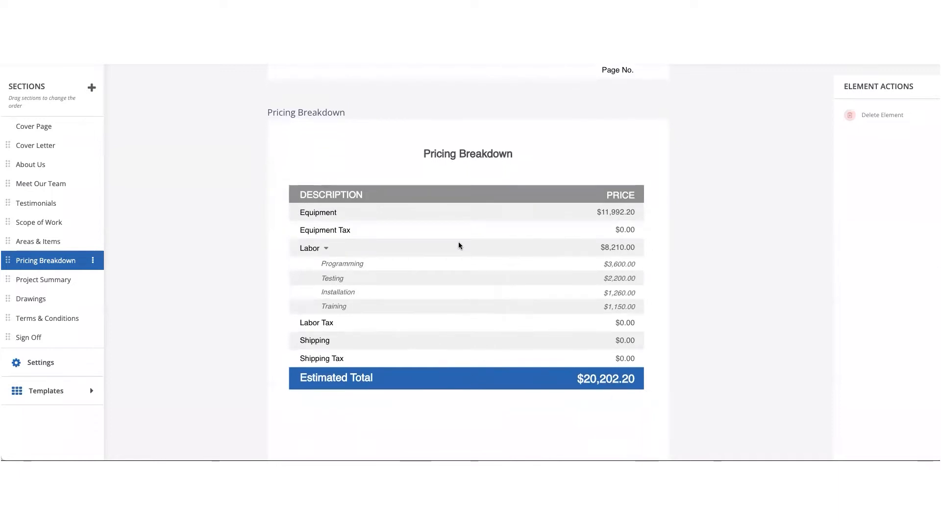
scroll(457, 237, "up", 8)
scroll(456, 237, "up", 1)
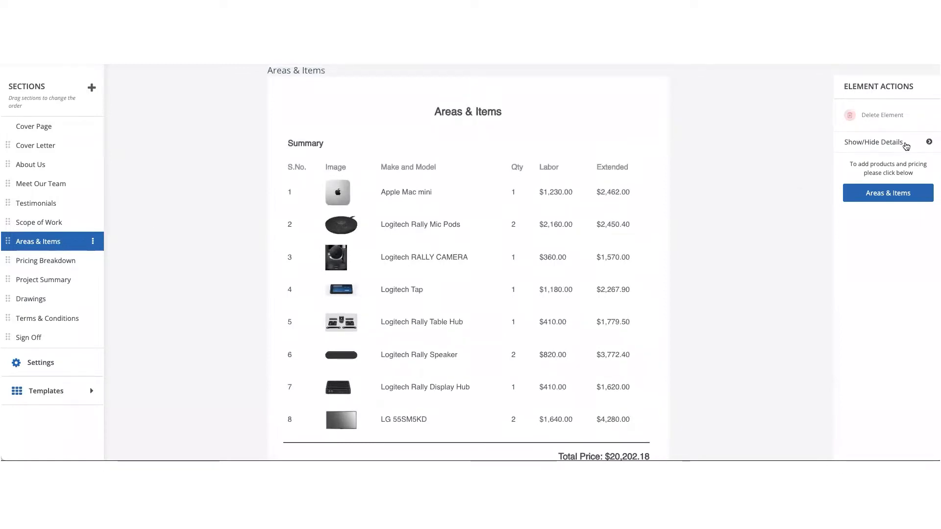
Step: Configure the Areas & Items table to show Selling Price and Extended Price, hide Image, and save the column settings
left_click(877, 142)
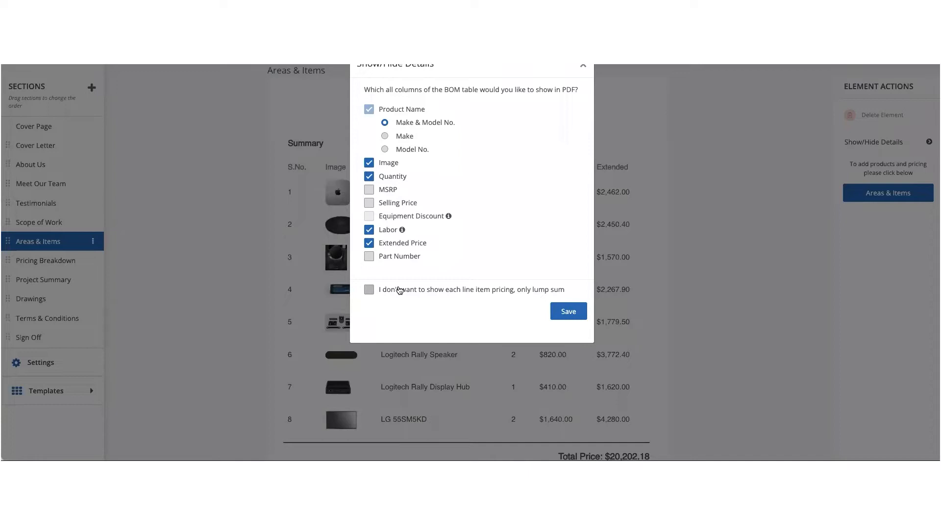
left_click(369, 291)
left_click(369, 291)
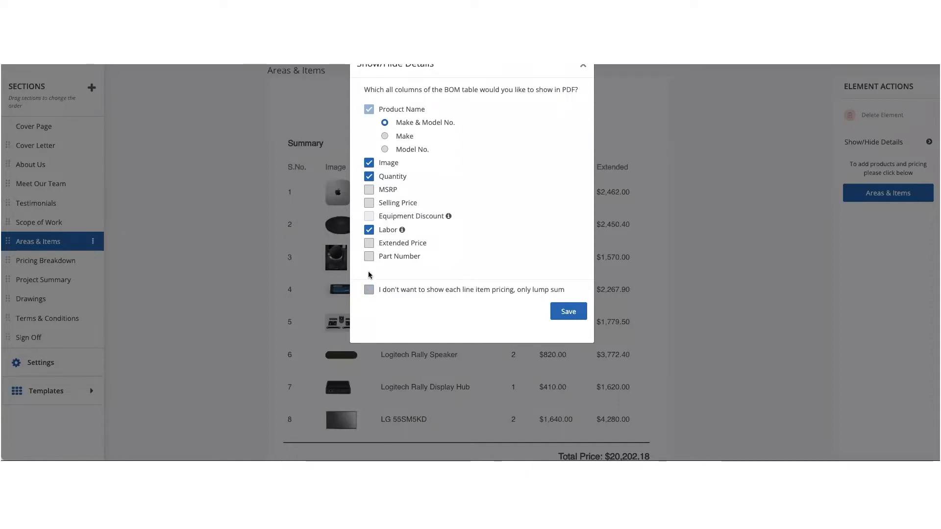
left_click(369, 204)
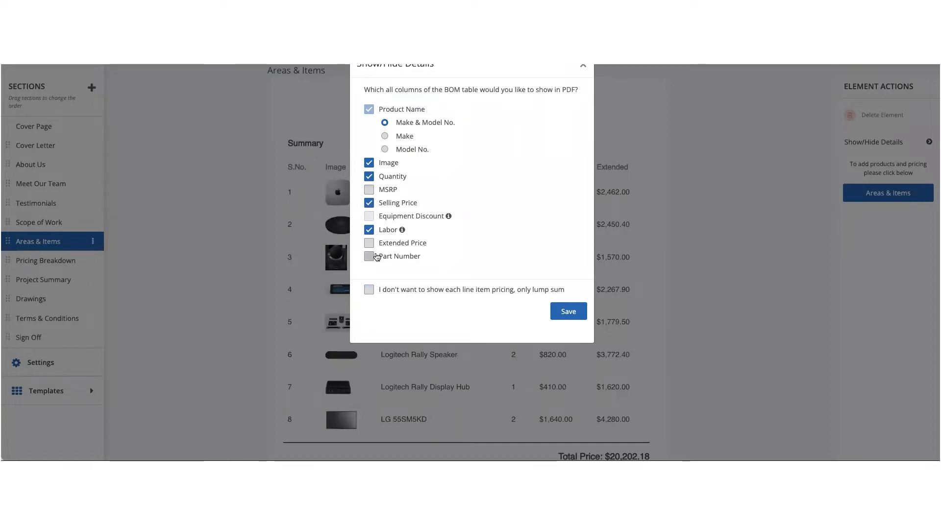
left_click(369, 243)
left_click(369, 163)
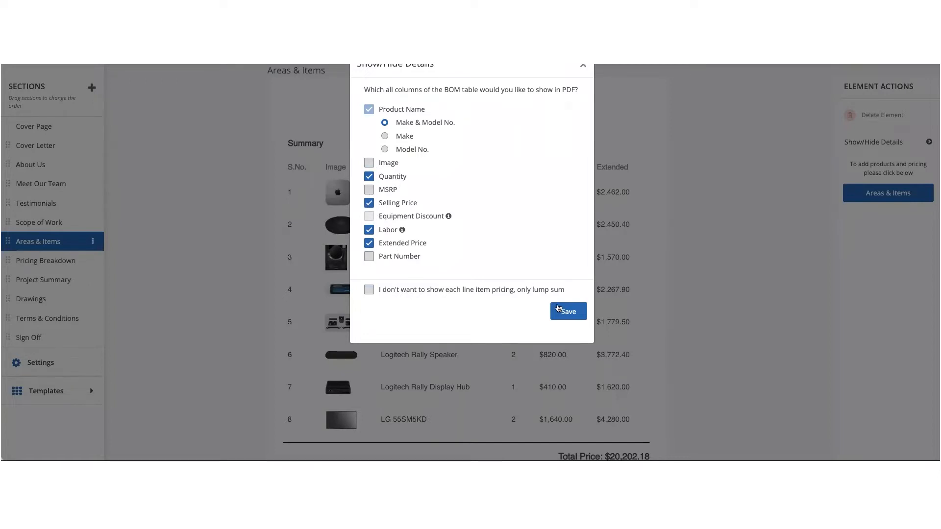
left_click(559, 311)
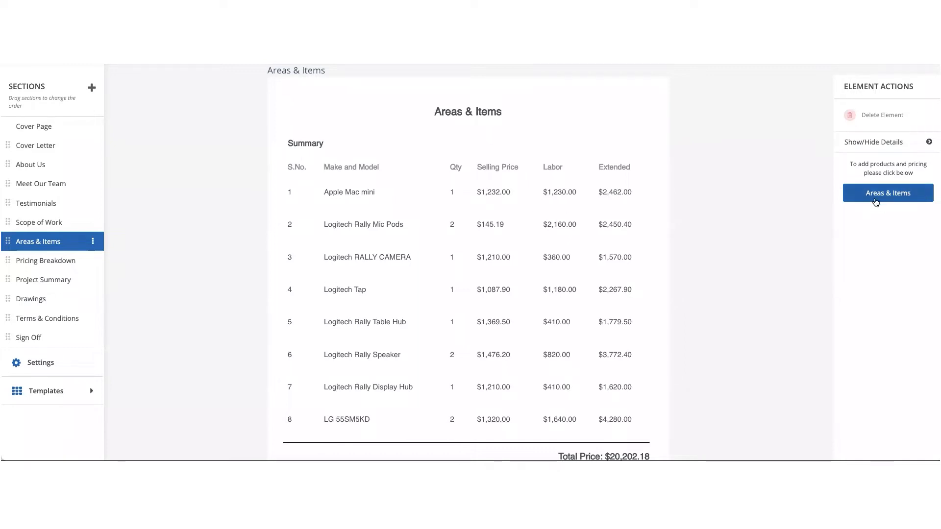
Step: Open the proposal's Areas & Items editor and review the Summary item list and the Profit Breakdown
left_click(890, 197)
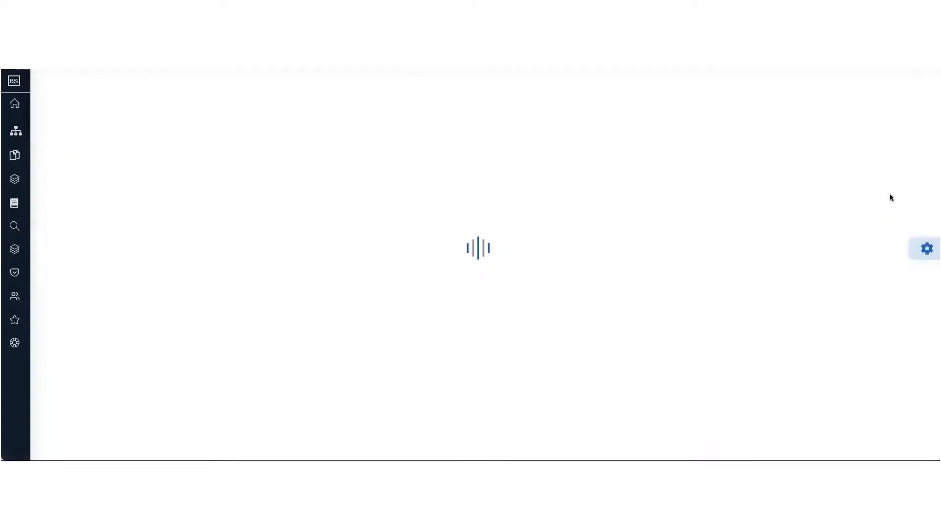
scroll(562, 250, "down", 3)
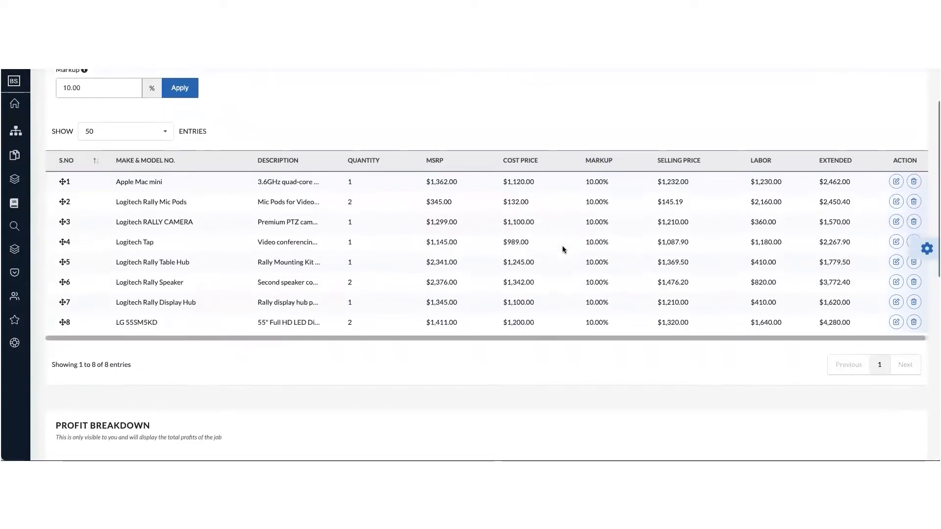
scroll(563, 246, "up", 1)
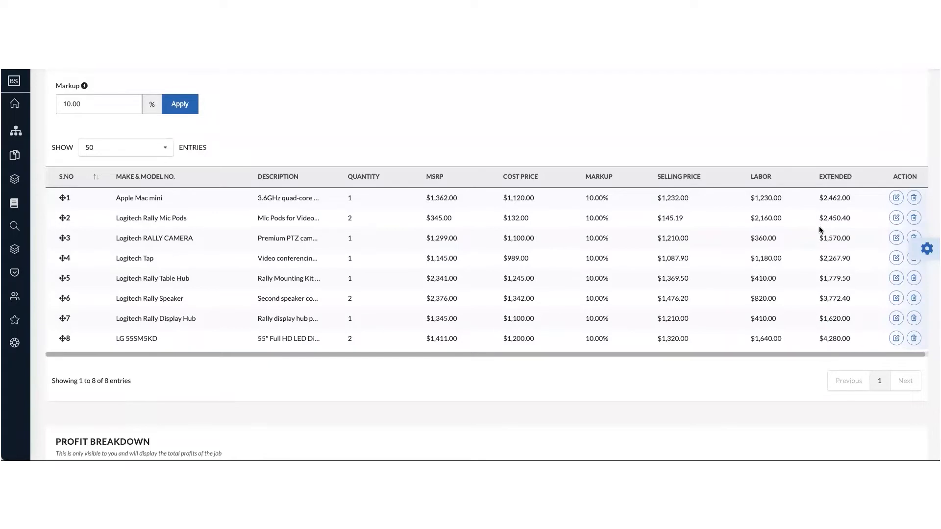
scroll(819, 230, "down", 7)
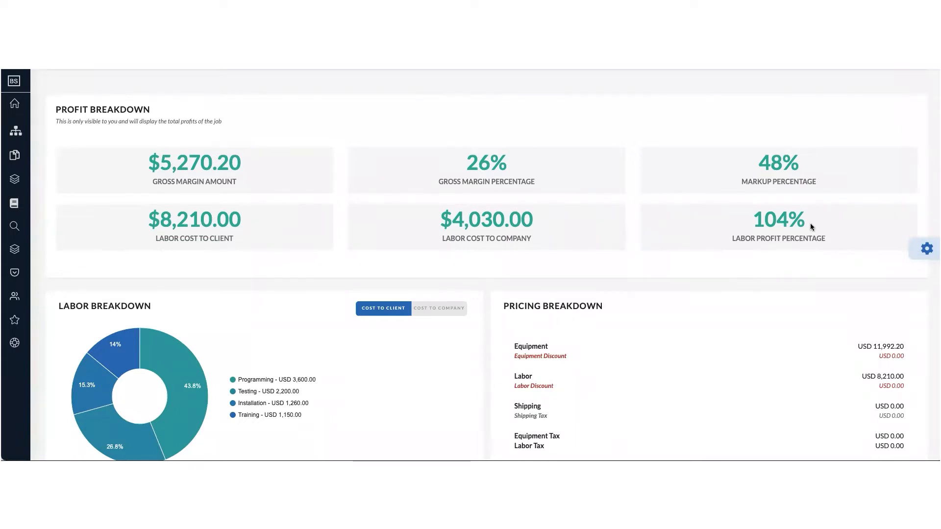
scroll(799, 224, "up", 2)
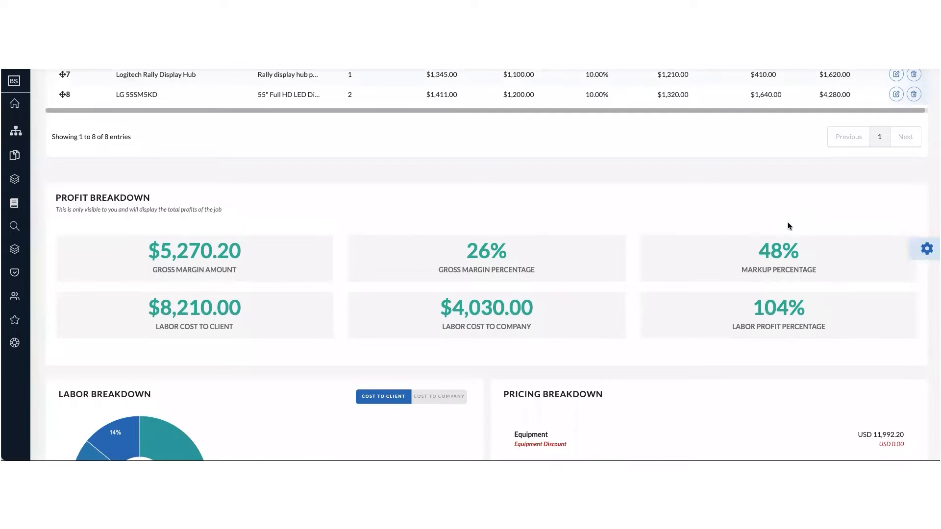
scroll(788, 225, "up", 3)
scroll(787, 226, "up", 5)
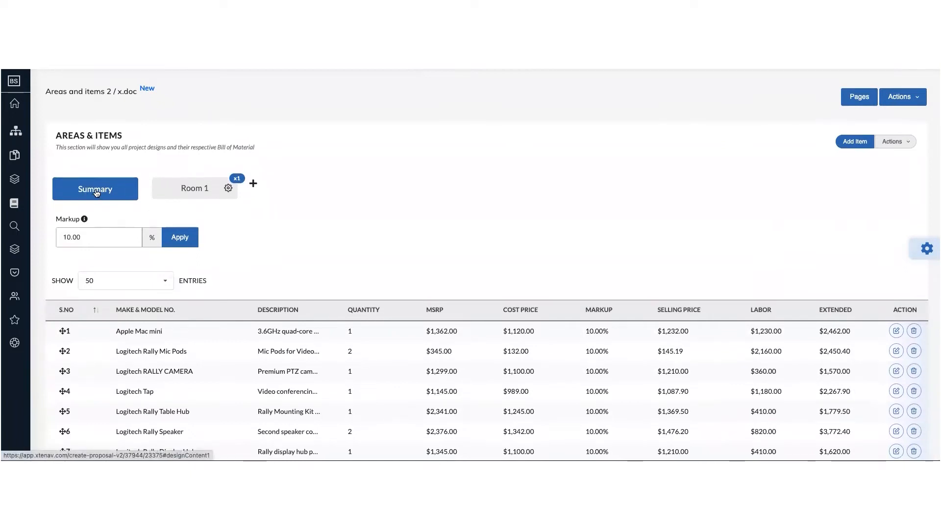
scroll(127, 230, "down", 2)
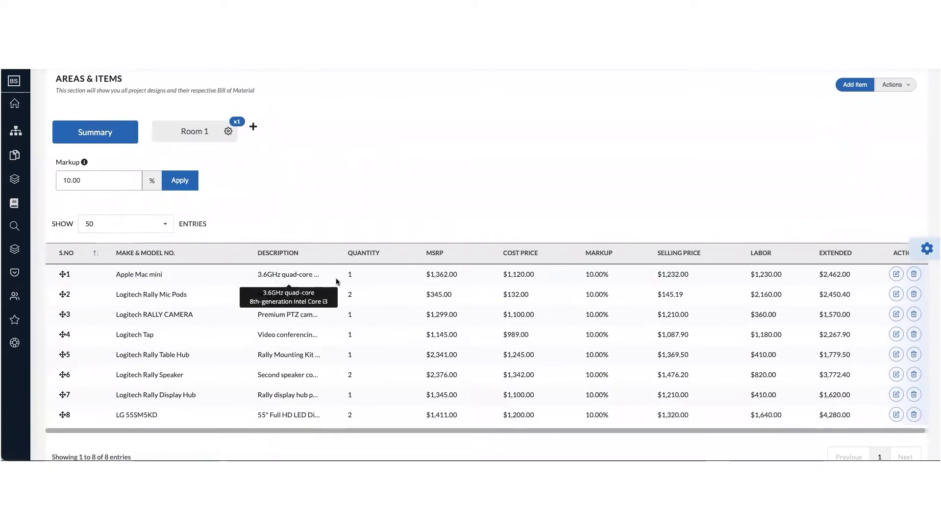
Step: Display Room 1's item list and inspect the new-room form and Room 1's settings without saving changes
left_click(194, 135)
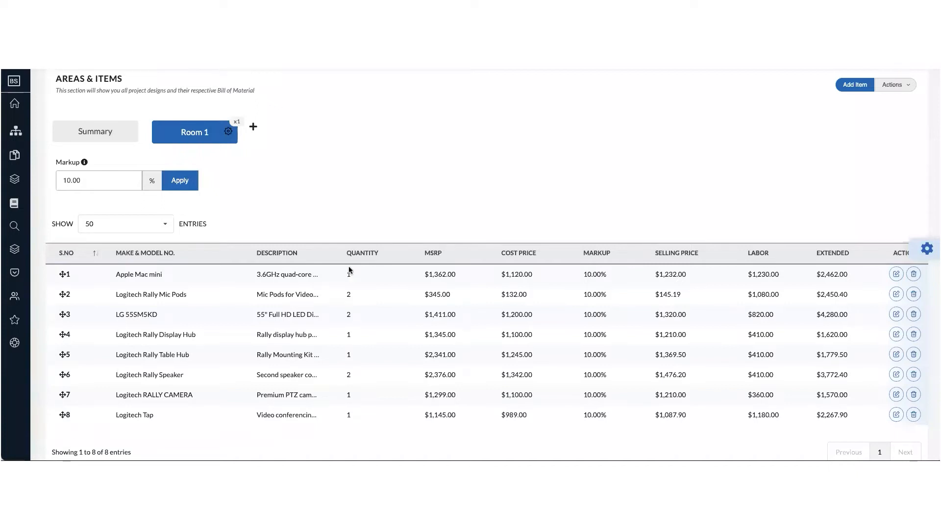
left_click(253, 127)
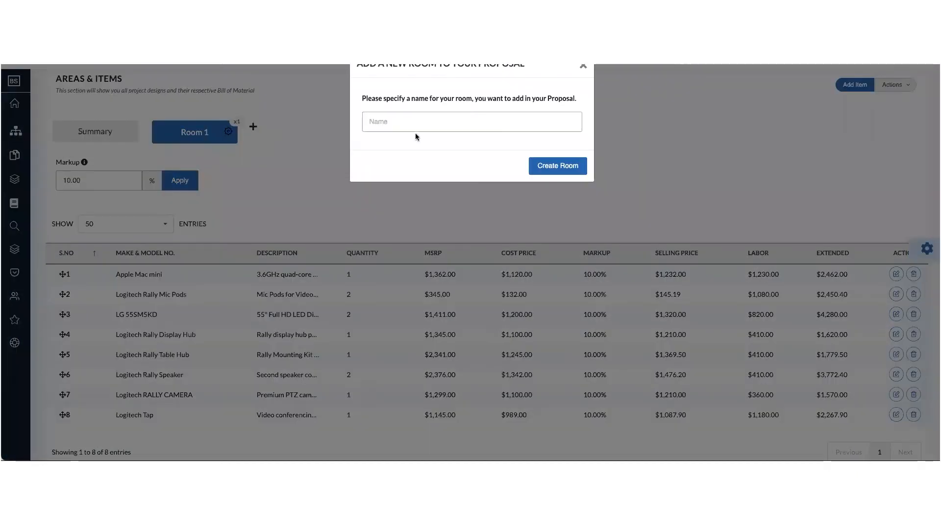
left_click(579, 65)
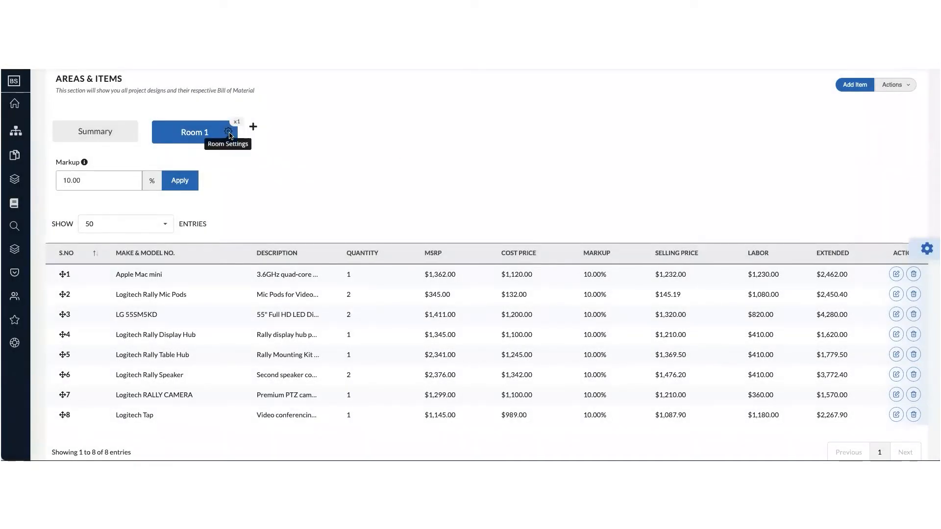
left_click(228, 133)
double_click(383, 115)
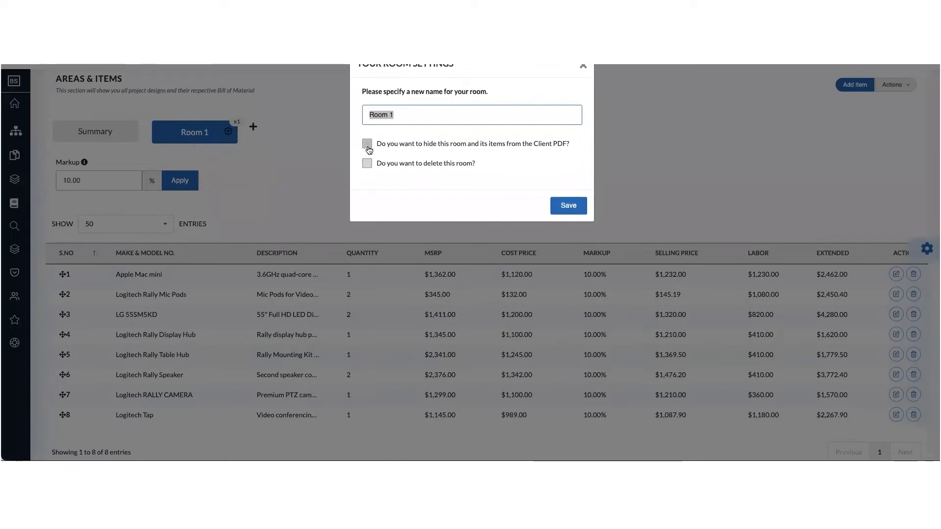
left_click(583, 66)
Step: Set the markup to 20% for Room 1 and apply it to its items
scroll(499, 187, "down", 1)
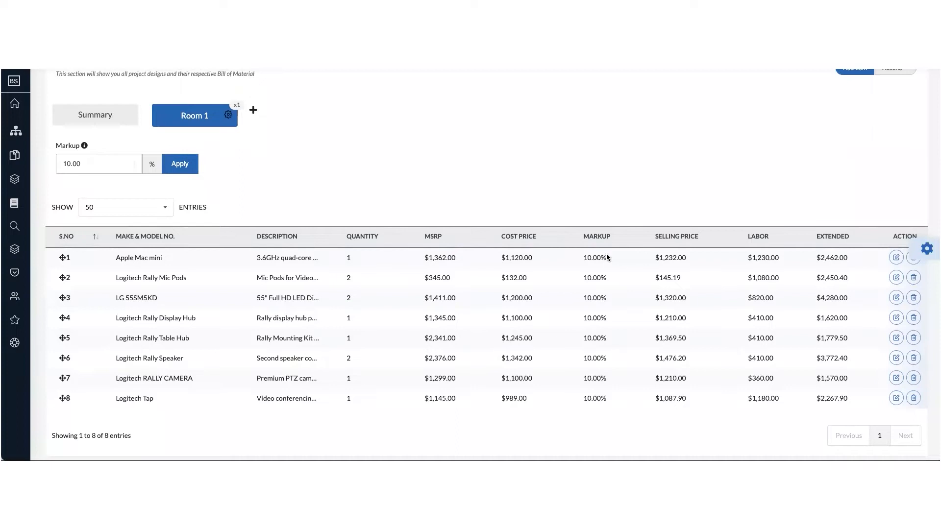
double_click(77, 163)
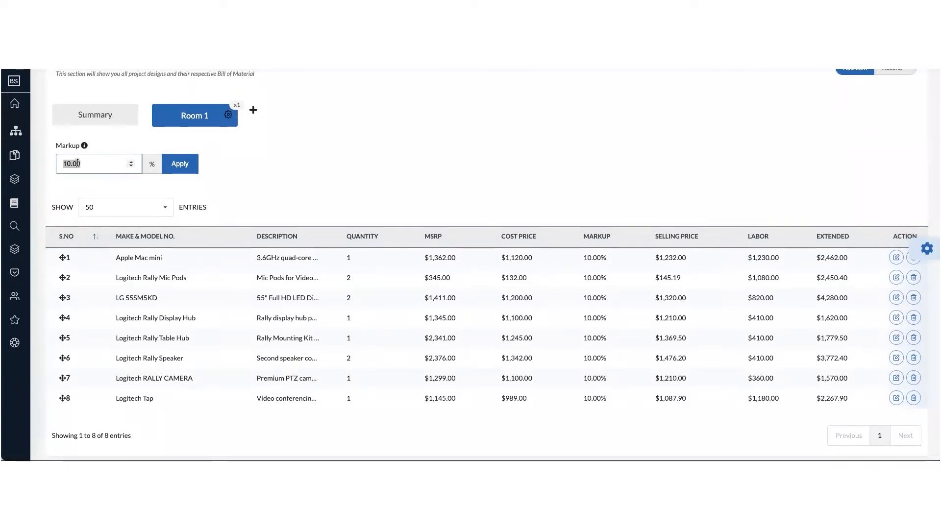
type("20")
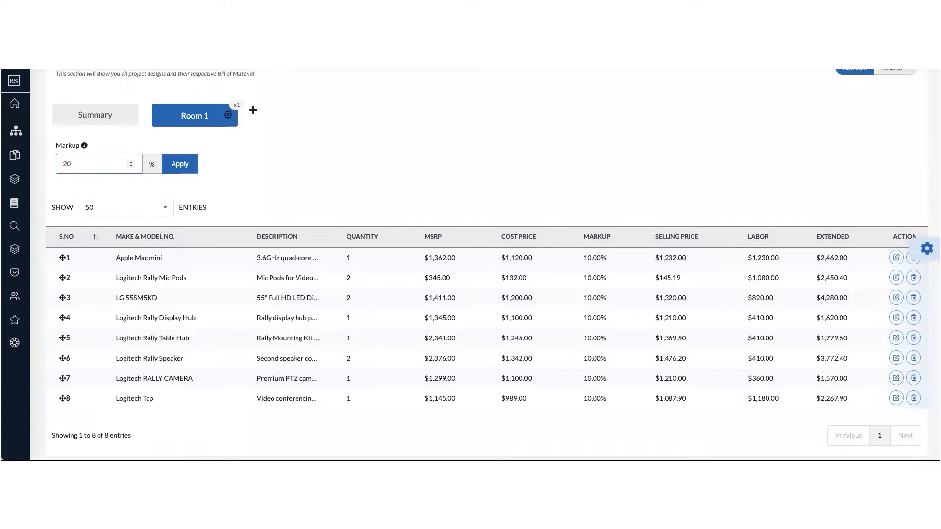
left_click(179, 164)
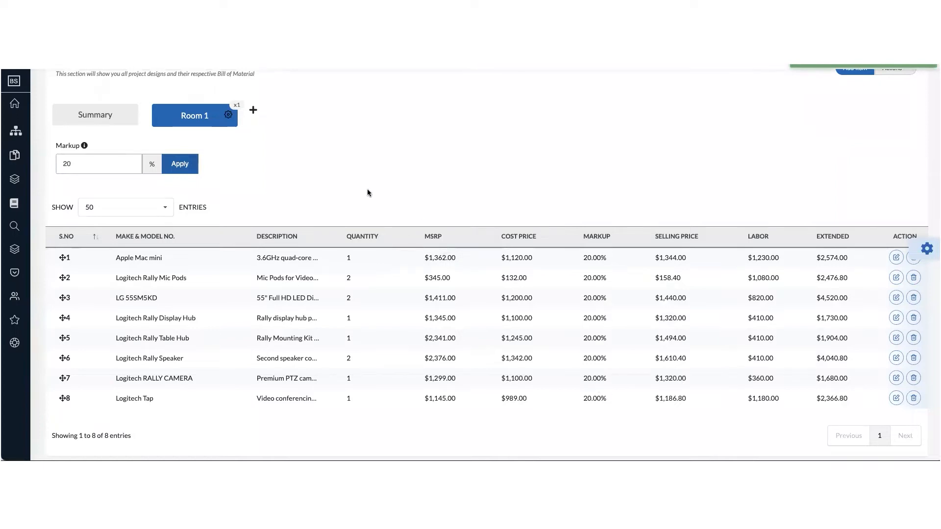
mouse_move(107, 152)
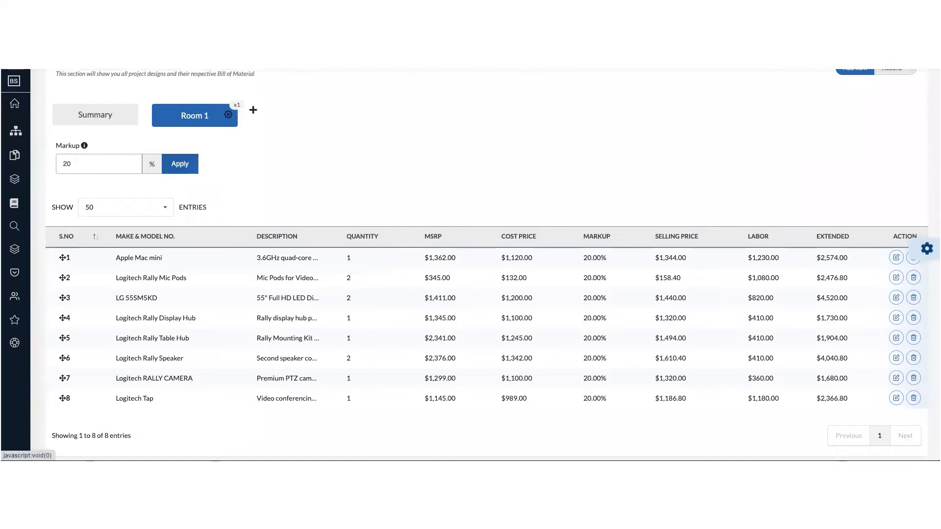
left_click(926, 248)
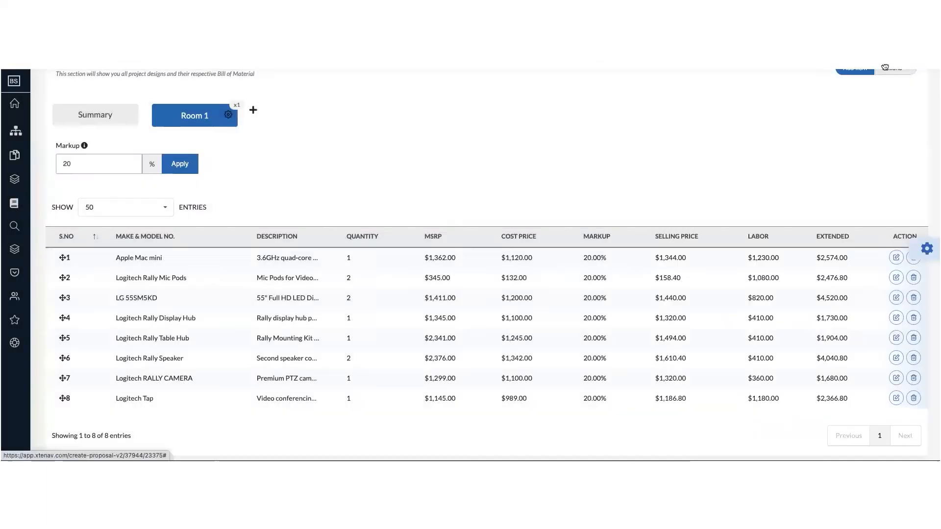
left_click(456, 225)
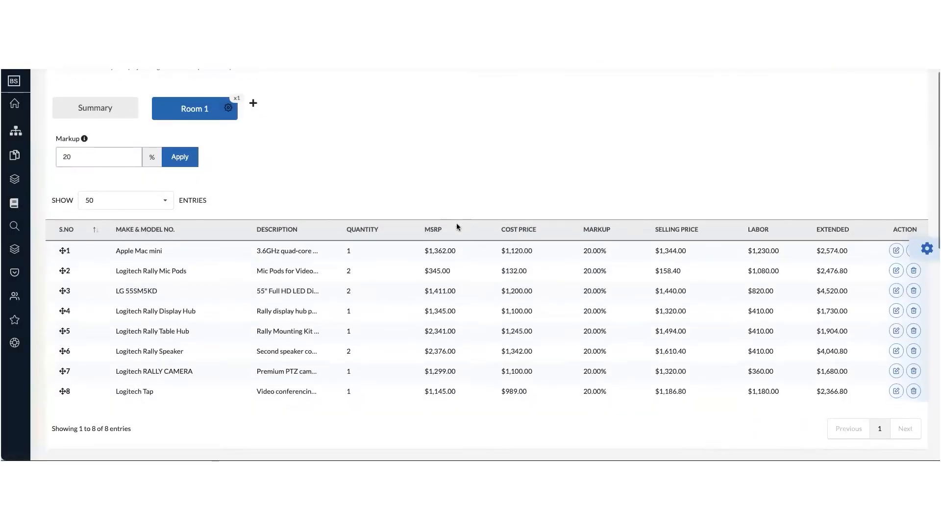
Step: Start adding an item to the proposal with Room 1 as the destination room
scroll(457, 224, "up", 1)
scroll(755, 133, "up", 1)
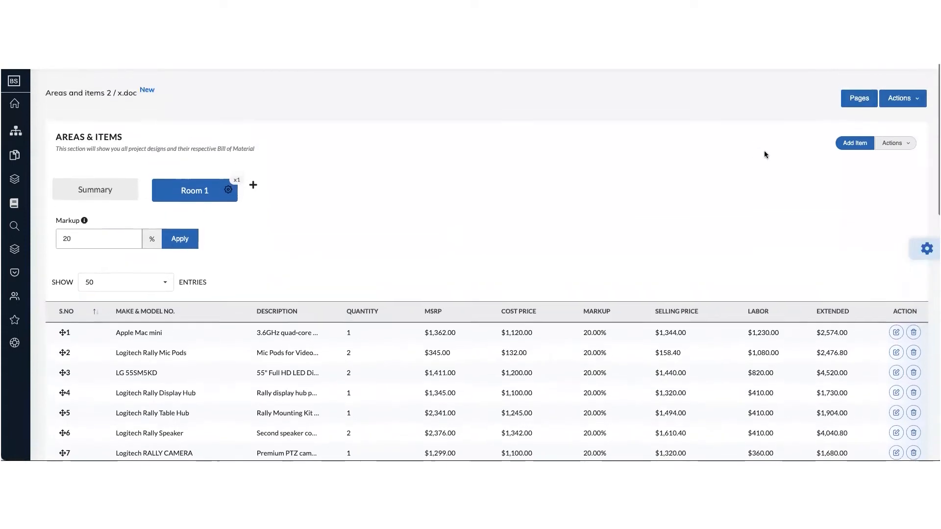
left_click(853, 143)
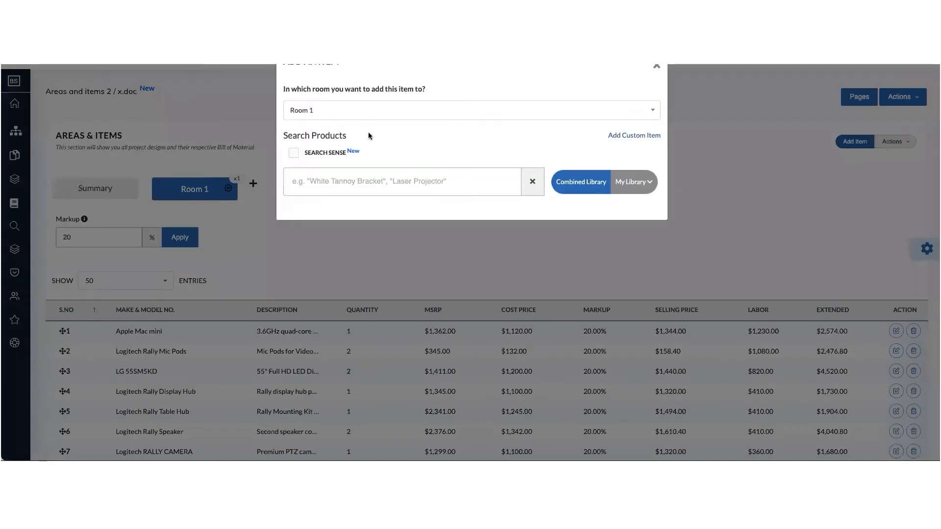
left_click(364, 113)
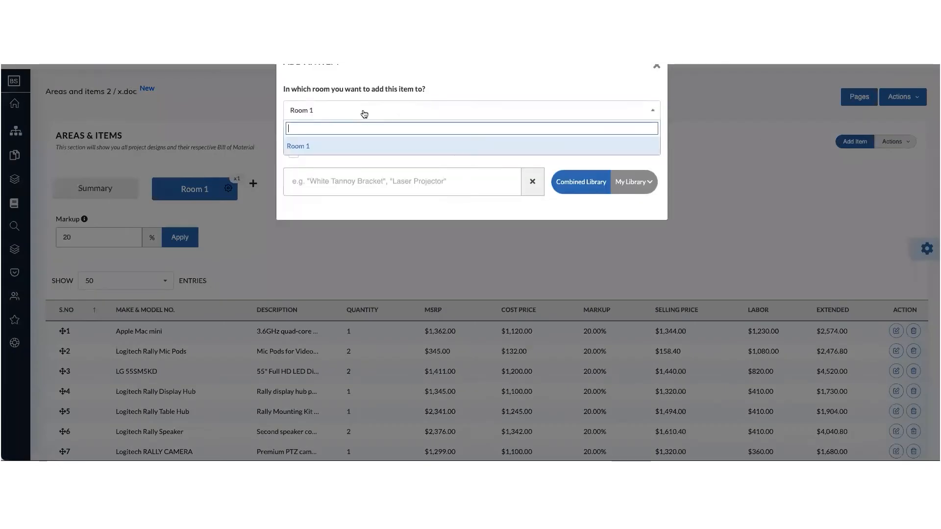
left_click(352, 146)
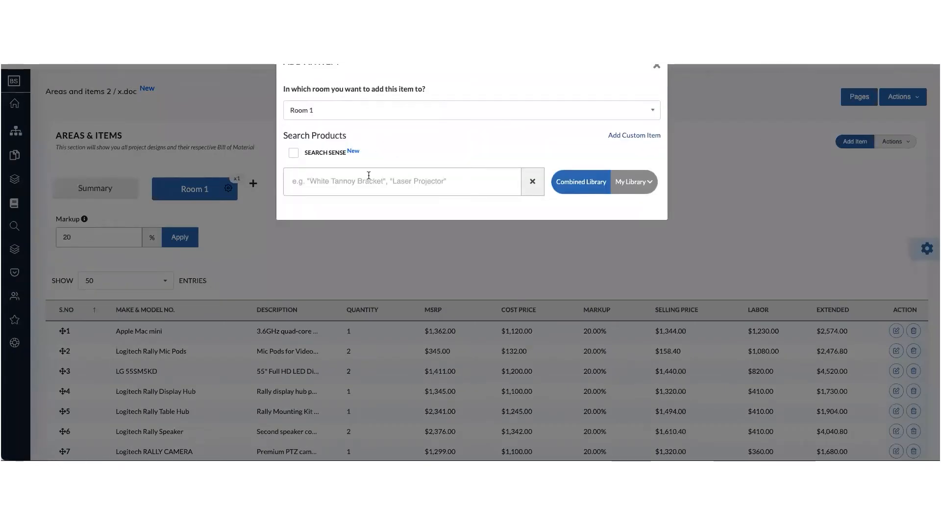
Step: Search the Combined Library for "biamp" products and browse the matching items
left_click(352, 183)
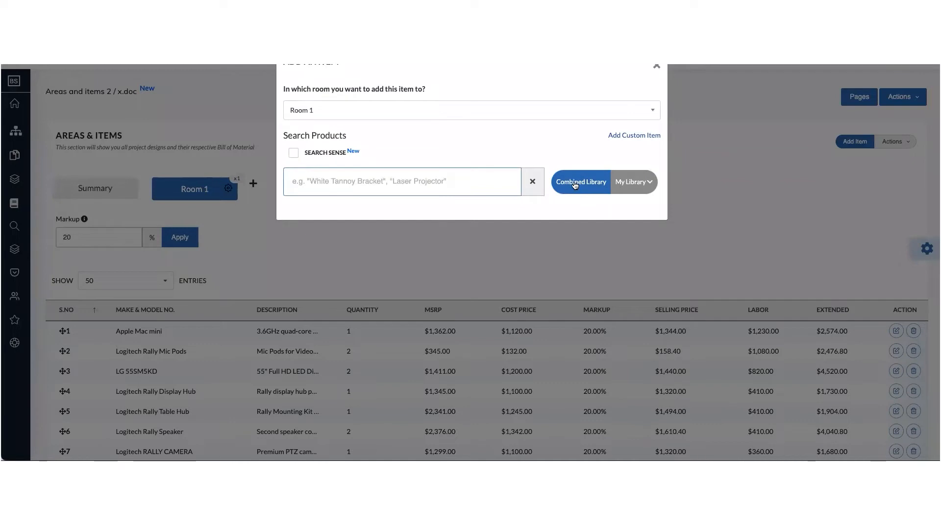
type("biamp")
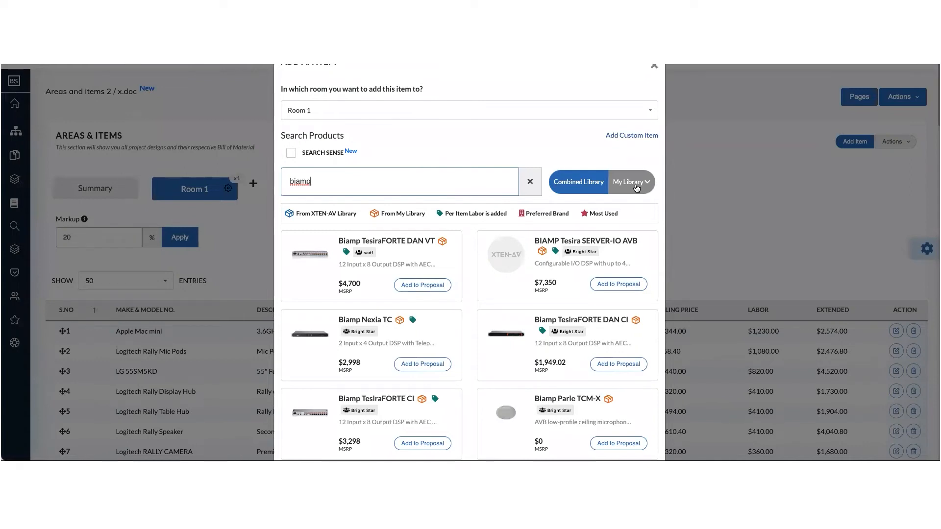
scroll(401, 278, "down", 2)
scroll(402, 277, "down", 3)
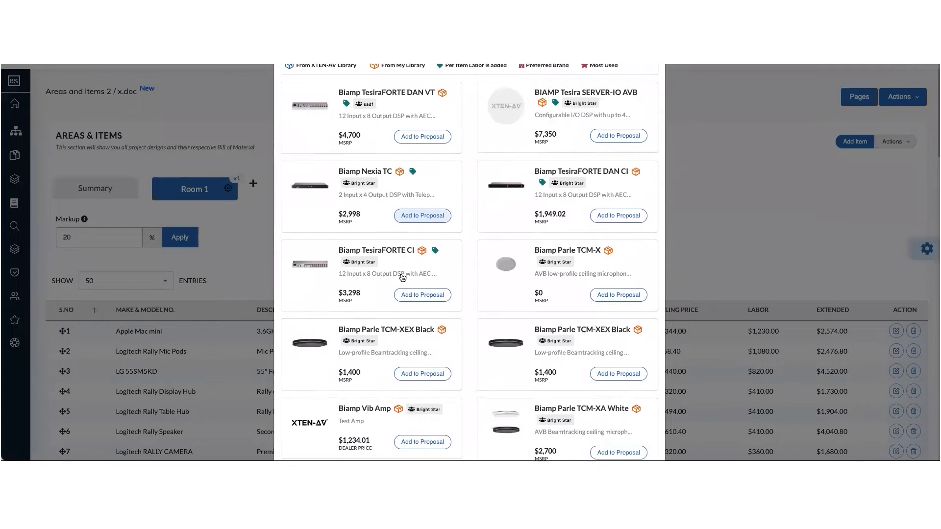
scroll(402, 277, "up", 5)
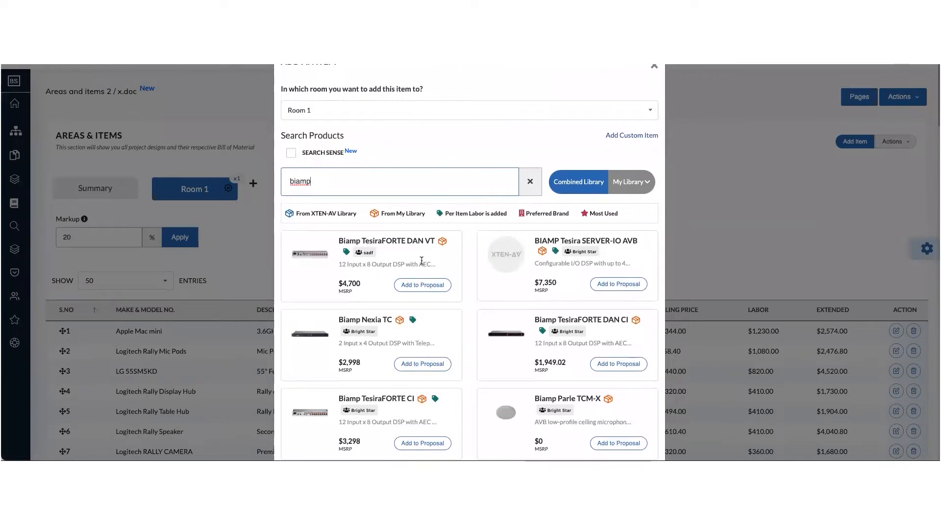
Step: Close the product search without adding anything, review Room 1's item list, and check the library options in the add-item form
left_click(653, 66)
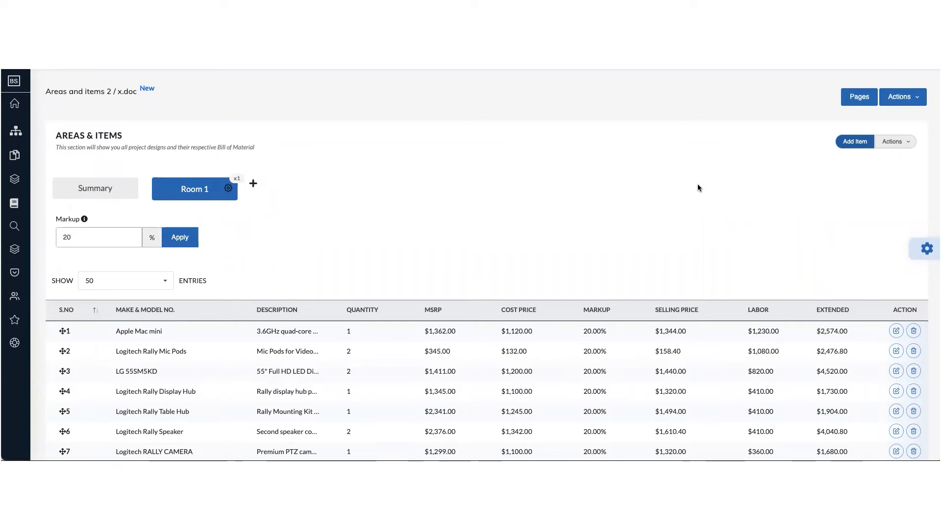
scroll(592, 248, "down", 3)
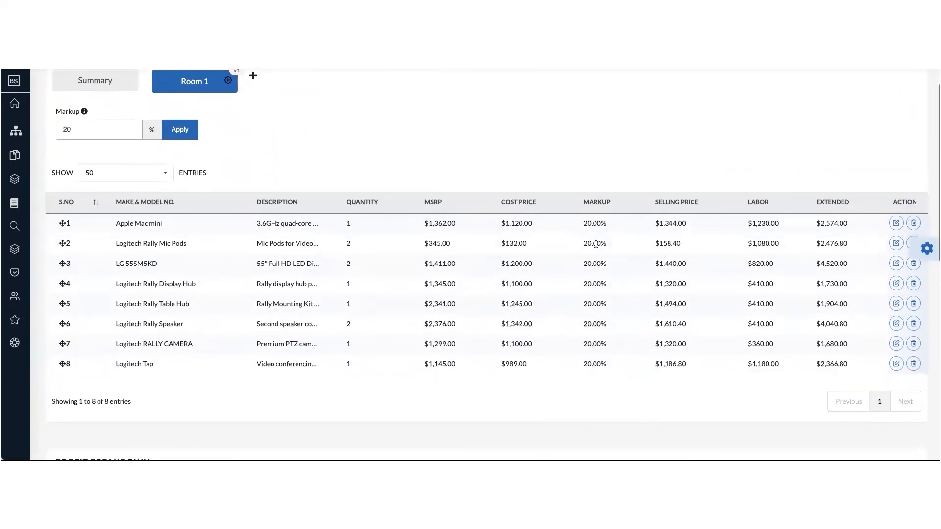
scroll(754, 215, "up", 3)
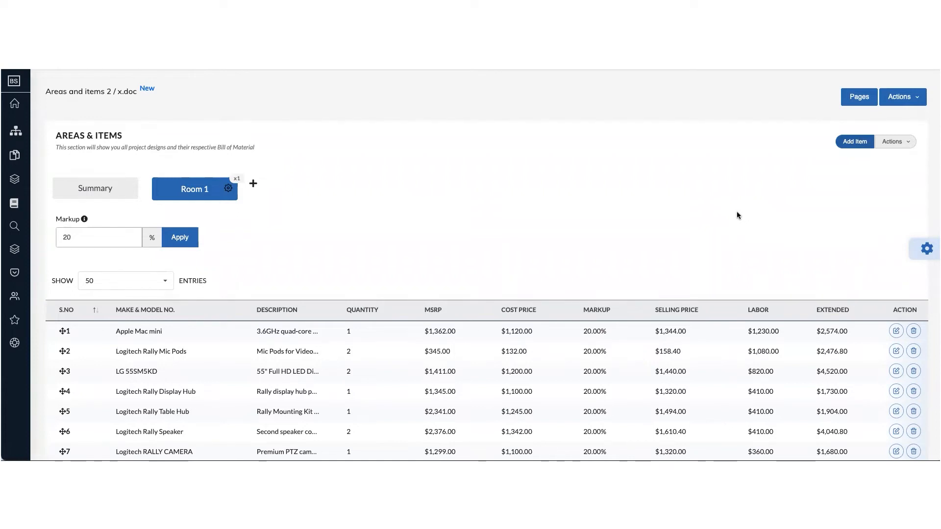
left_click(851, 144)
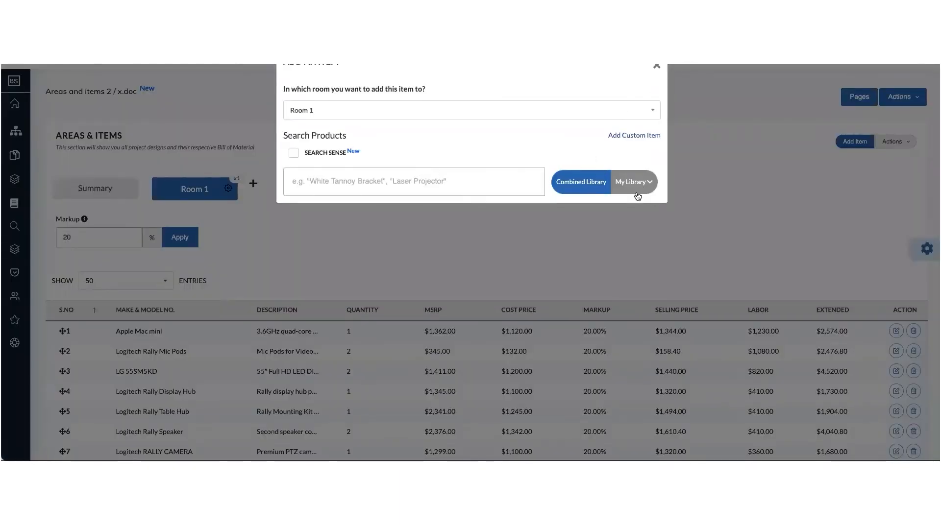
left_click(656, 67)
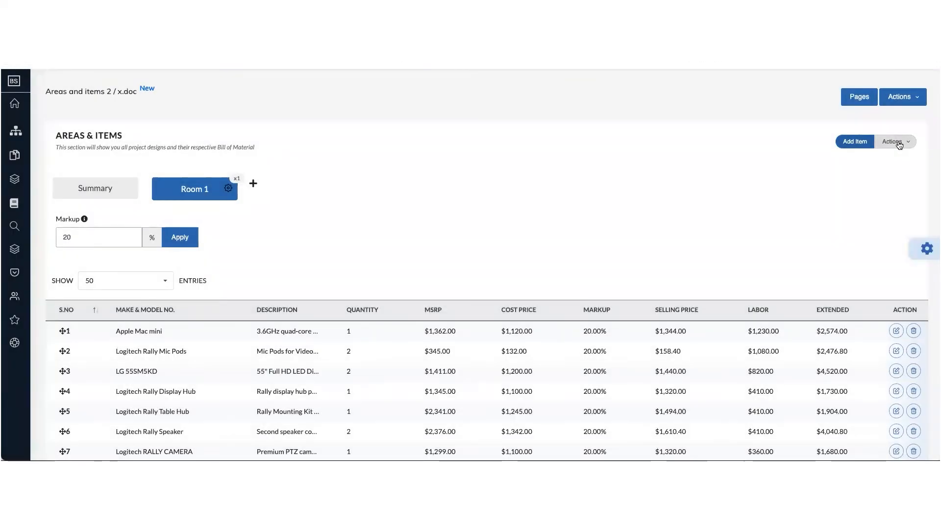
Step: Inspect the room reordering dialog and the Areas & Items sync and BOM download options without running any of them
left_click(898, 143)
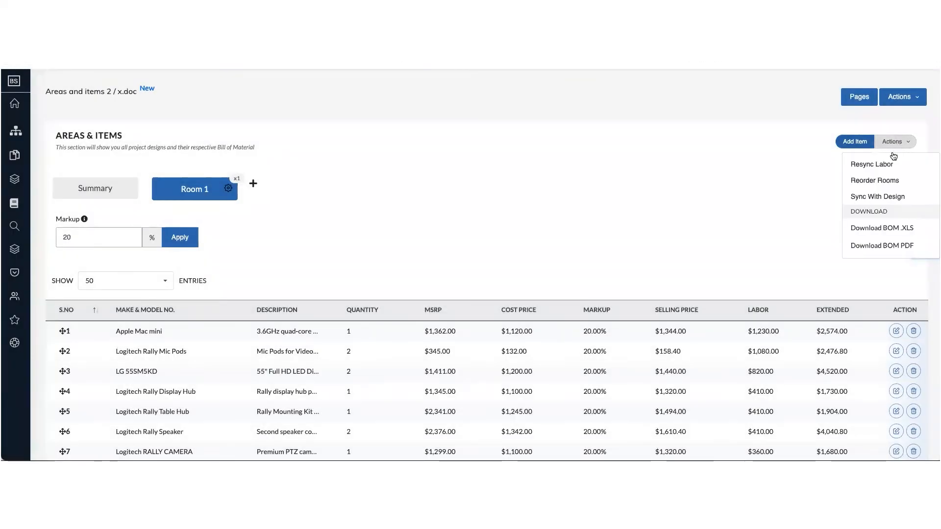
left_click(880, 181)
left_click_drag(387, 262, 591, 235)
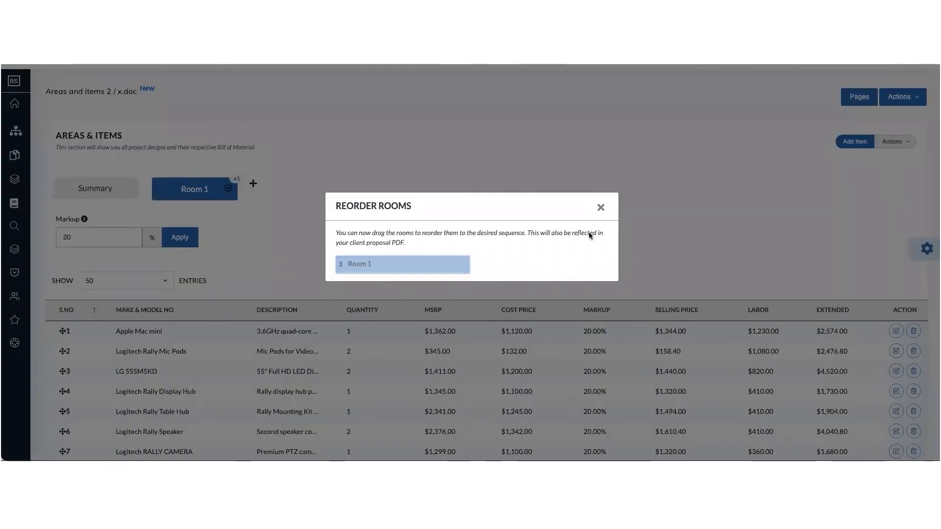
left_click(602, 208)
left_click(891, 143)
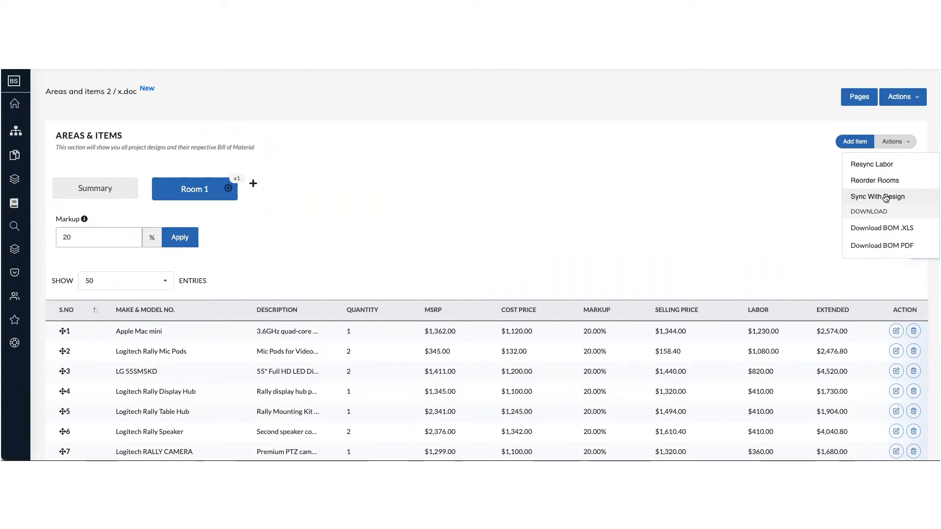
left_click(785, 232)
Step: Examine the proposal's general pricing settings for currency, exchange rate, margin or markup, single tax, equipment discount and shipping
scroll(782, 227, "down", 3)
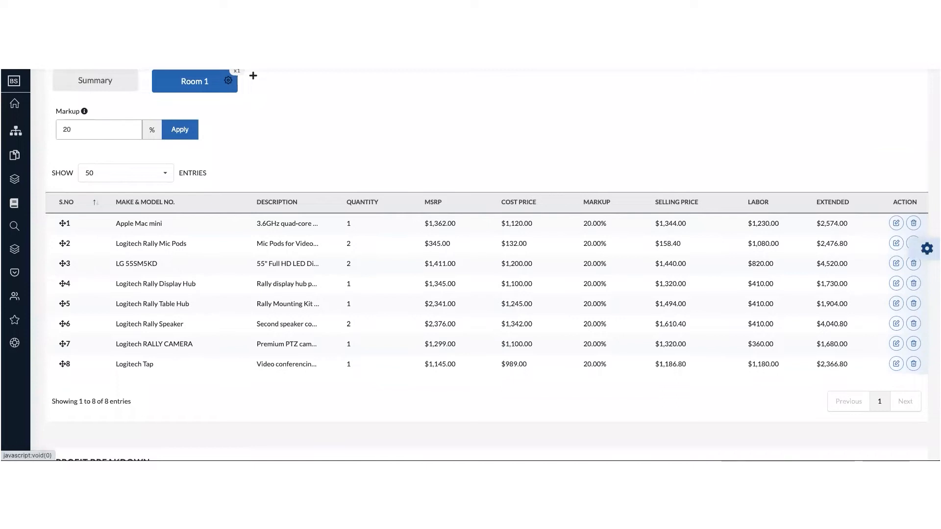
left_click(926, 248)
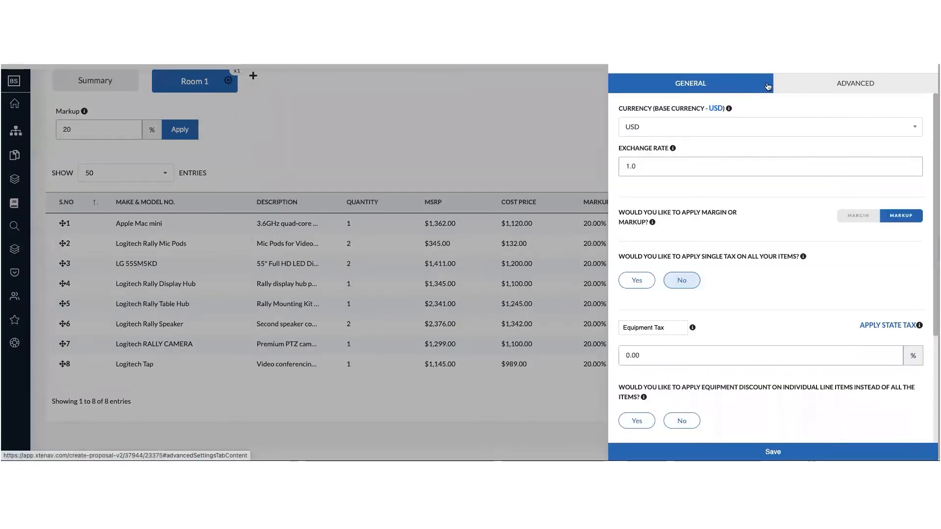
left_click(698, 130)
scroll(718, 188, "down", 3)
left_click(755, 101)
scroll(754, 210, "down", 1)
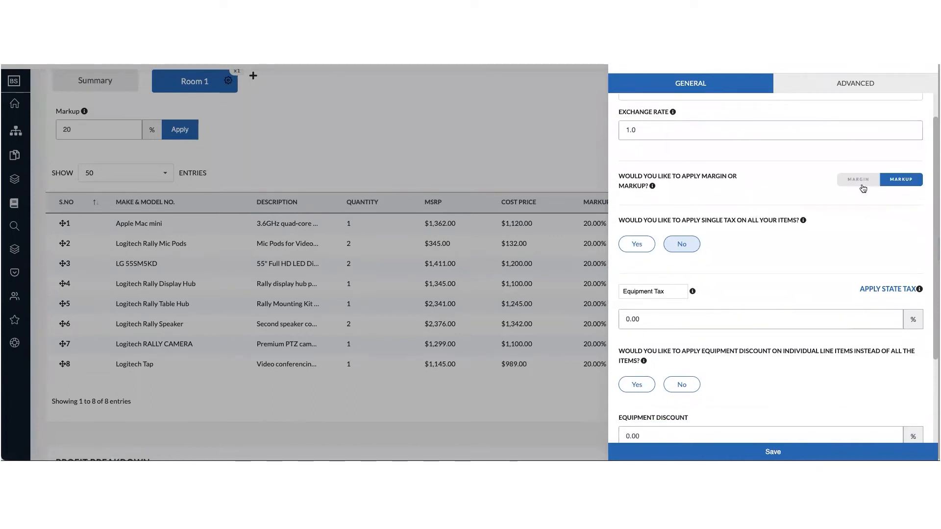
scroll(827, 198, "down", 1)
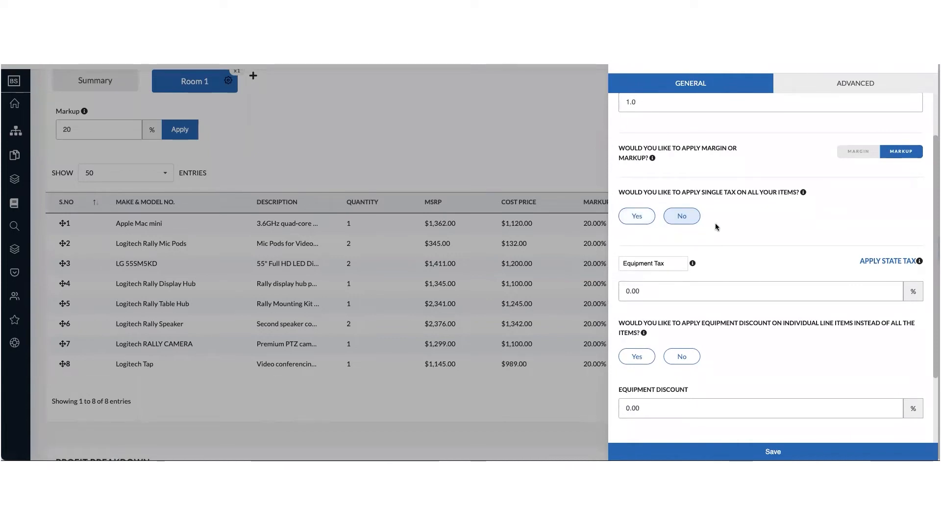
scroll(707, 254, "down", 4)
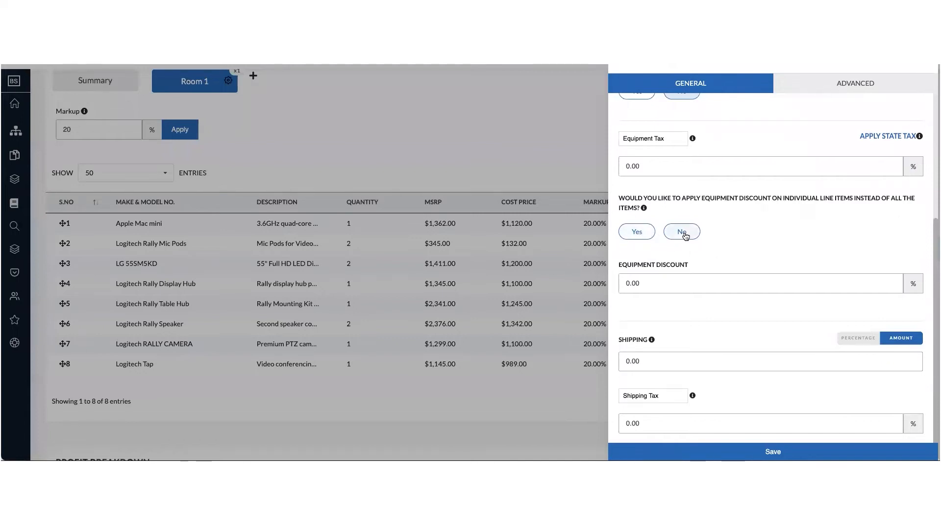
scroll(708, 240, "up", 3)
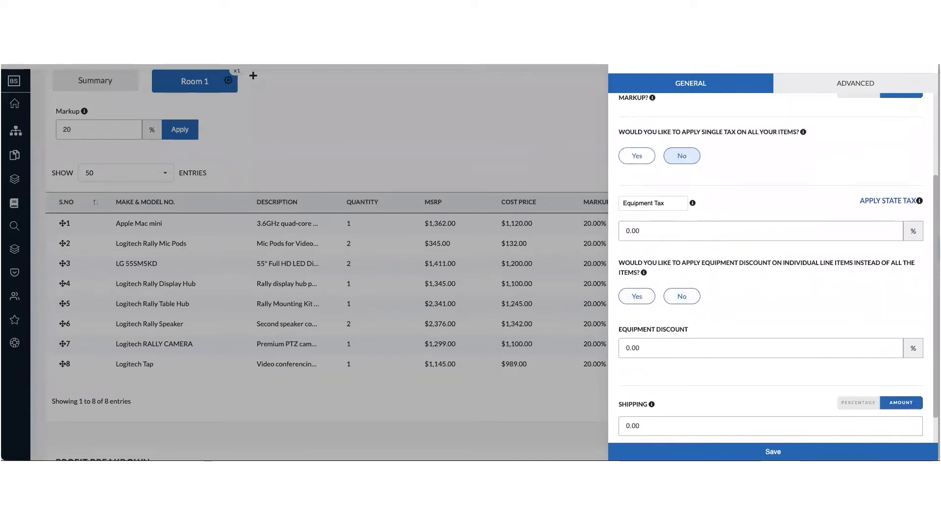
Step: Inspect the US state tax form, cancel it without entering a zipcode, and review the equipment and shipping tax fields
left_click(886, 203)
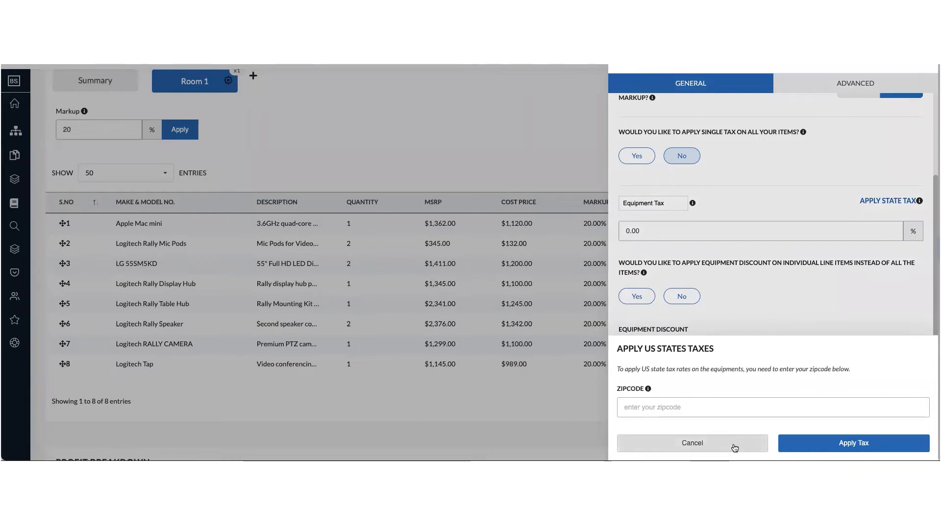
left_click(734, 448)
scroll(794, 277, "down", 2)
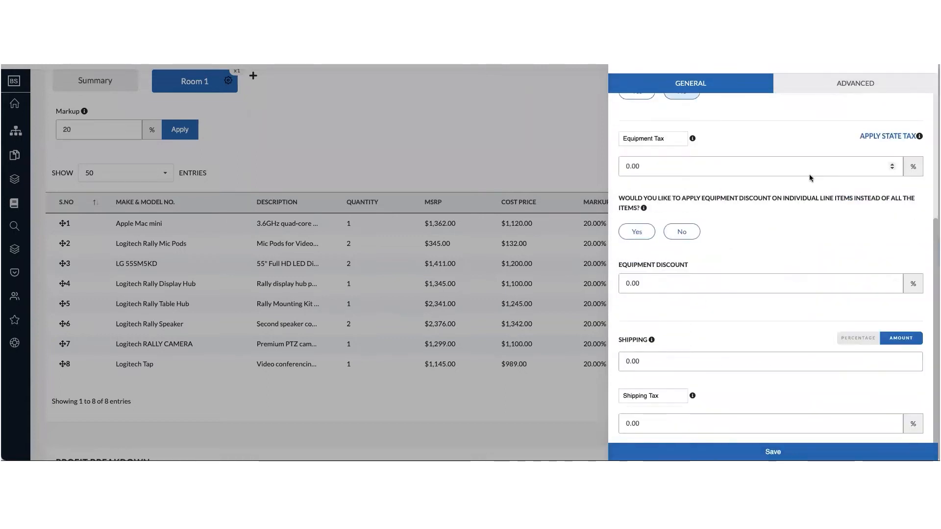
Step: Show the advanced proposal settings and open the Labor Section's link for changing labor settings in a new browser tab
left_click(855, 84)
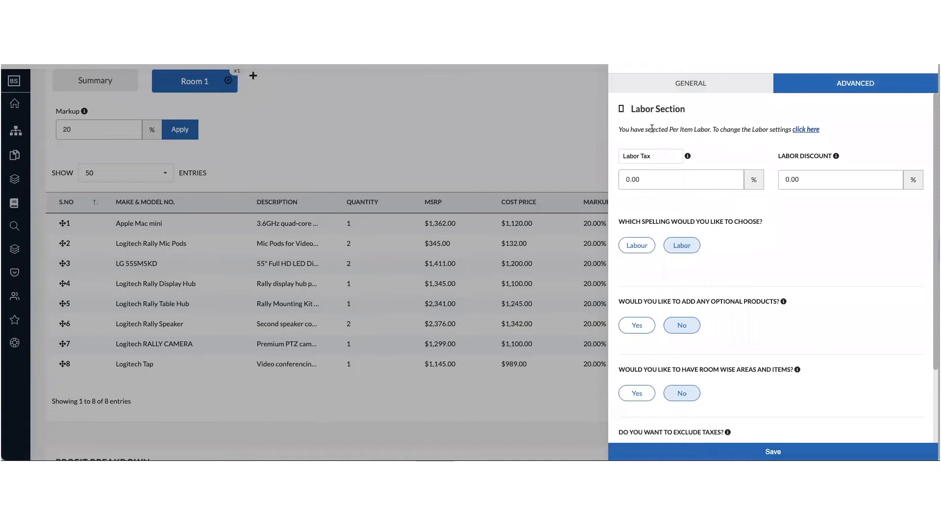
left_click_drag(620, 129, 709, 132)
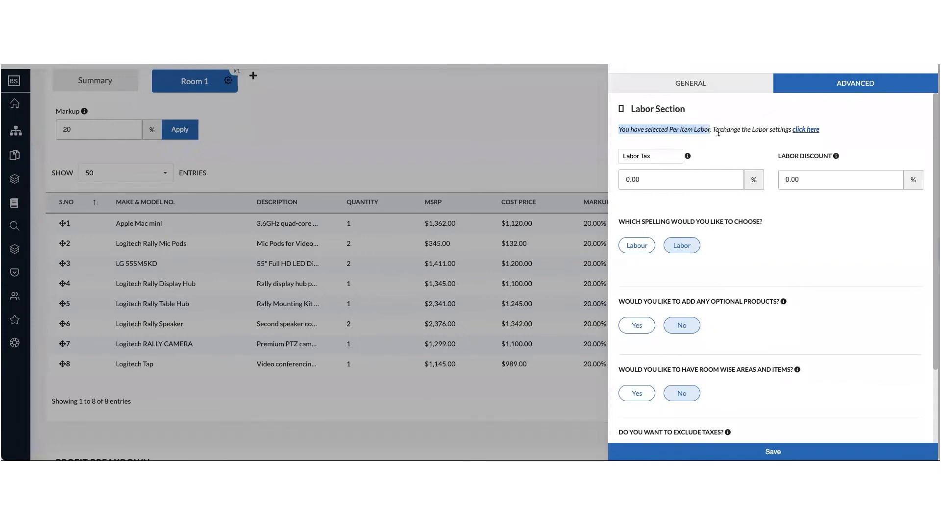
right_click(809, 132)
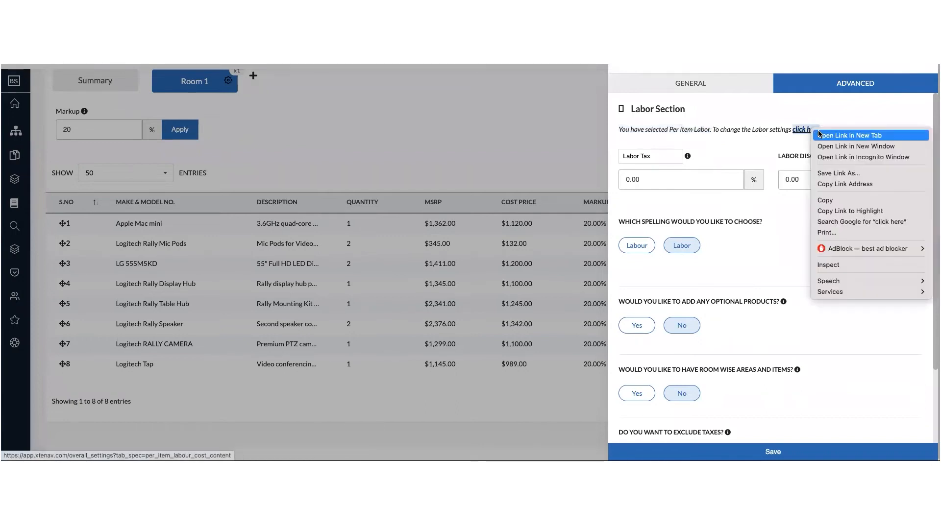
left_click(814, 133)
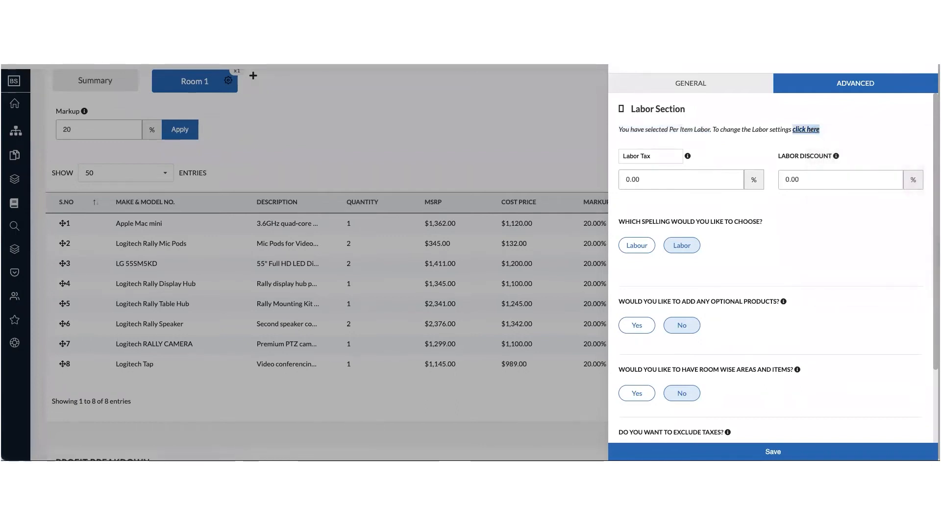
key("ctrl+Tab")
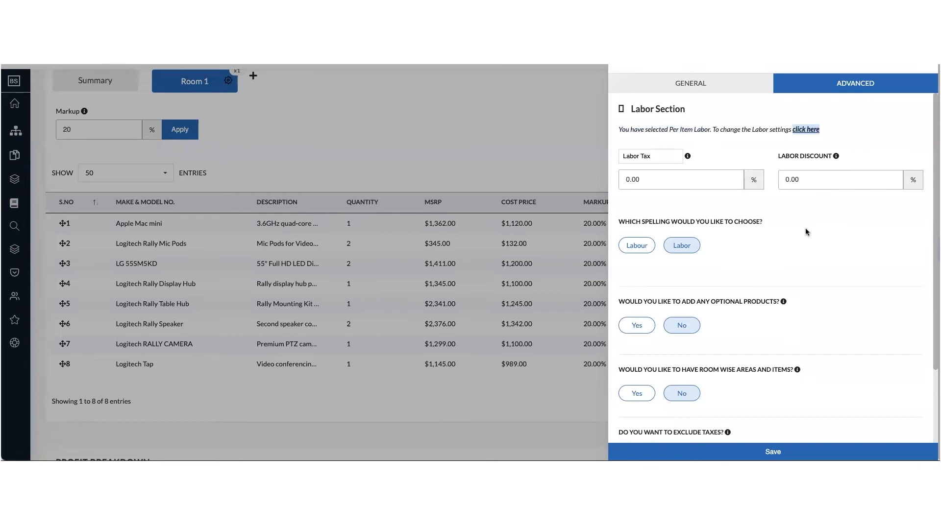
Step: Review the advanced options for labor spelling, optional products, room-wise items, taxes and rounding, and check the proposal's Areas & Items page
scroll(805, 228, "down", 1)
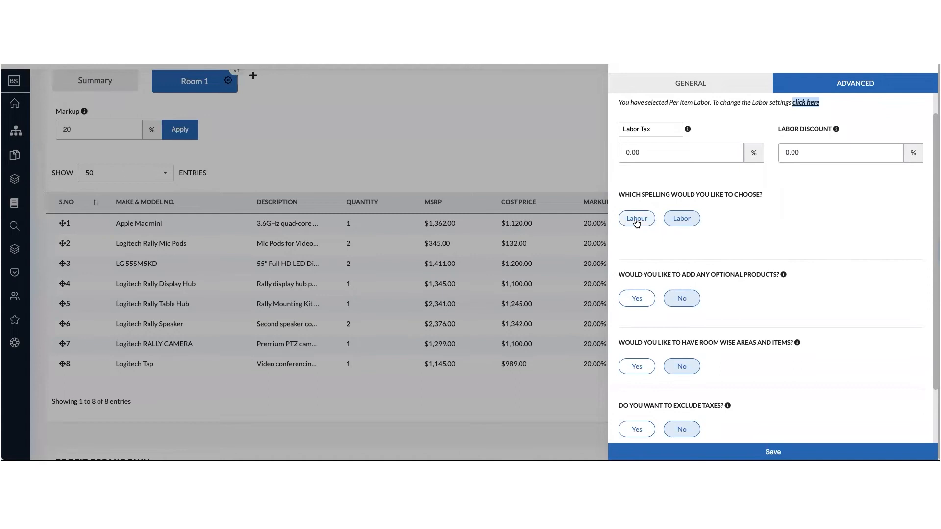
scroll(759, 249, "down", 3)
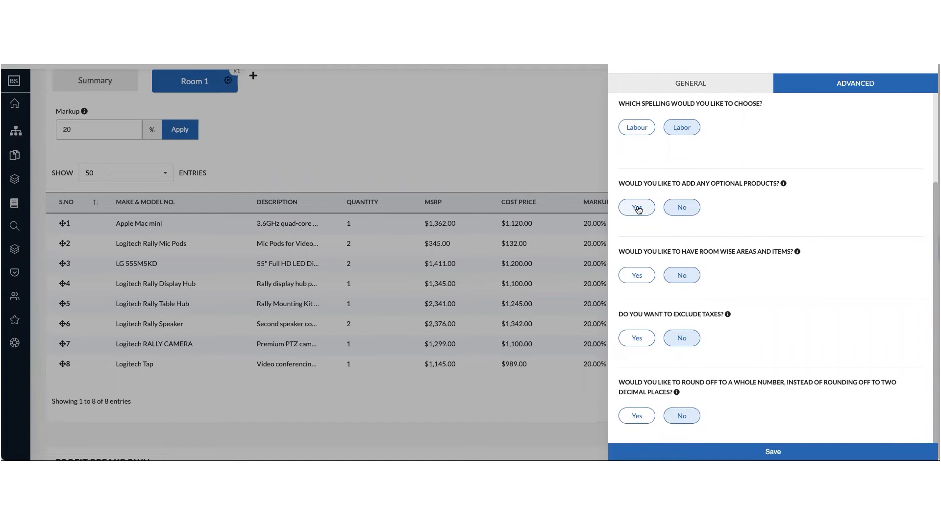
scroll(796, 260, "up", 1)
scroll(790, 256, "down", 1)
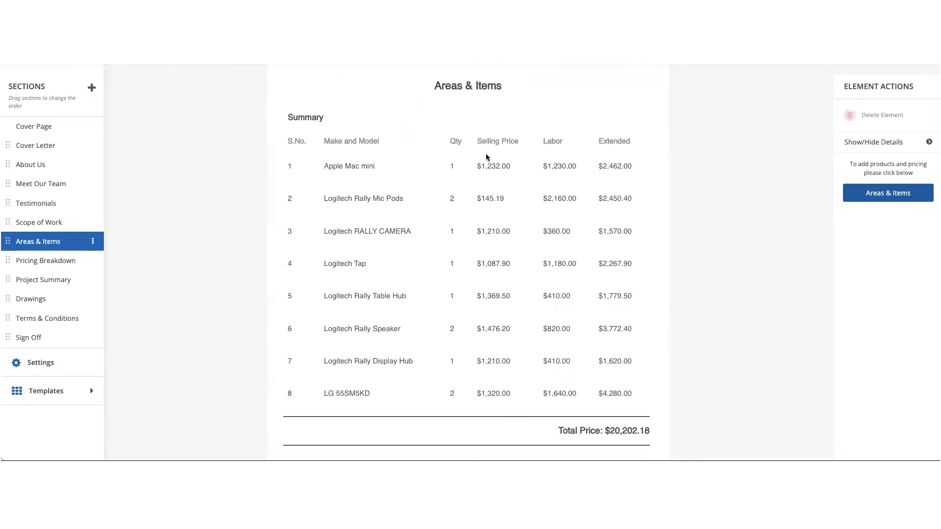
scroll(487, 156, "down", 3)
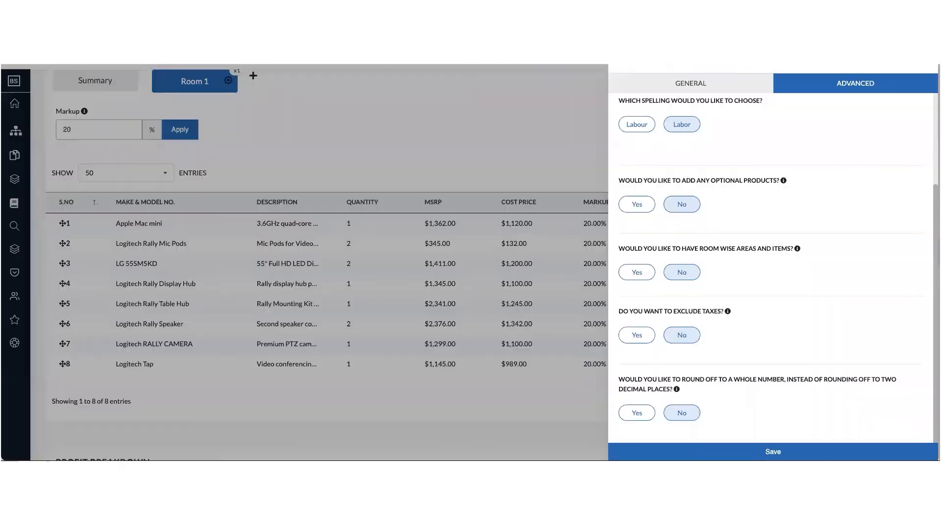
Step: Try enabling room-wise areas and items with a summary page in the client PDF, and close the settings without saving
left_click(644, 277)
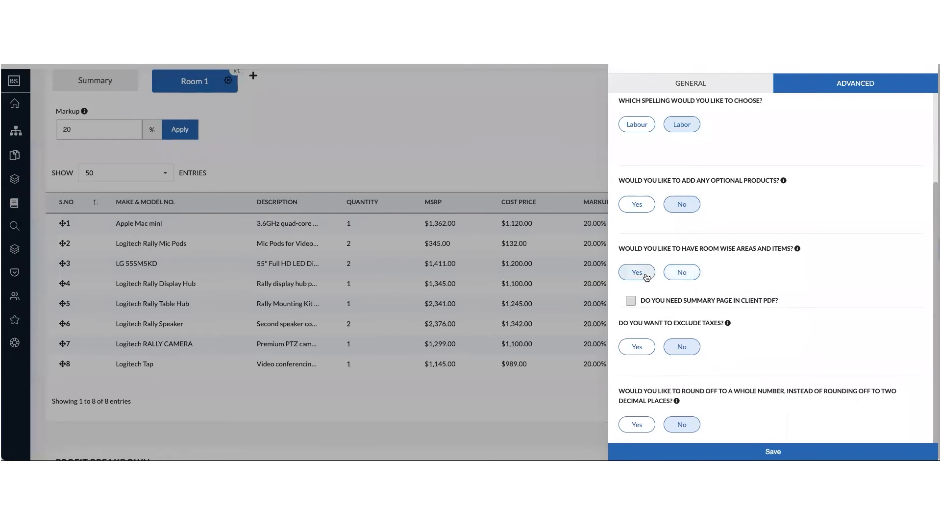
left_click(631, 302)
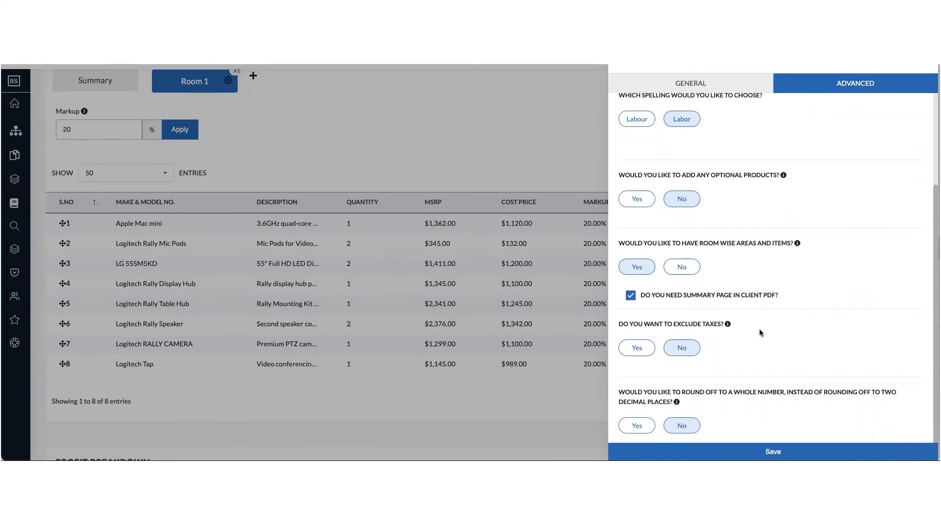
scroll(745, 328, "down", 1)
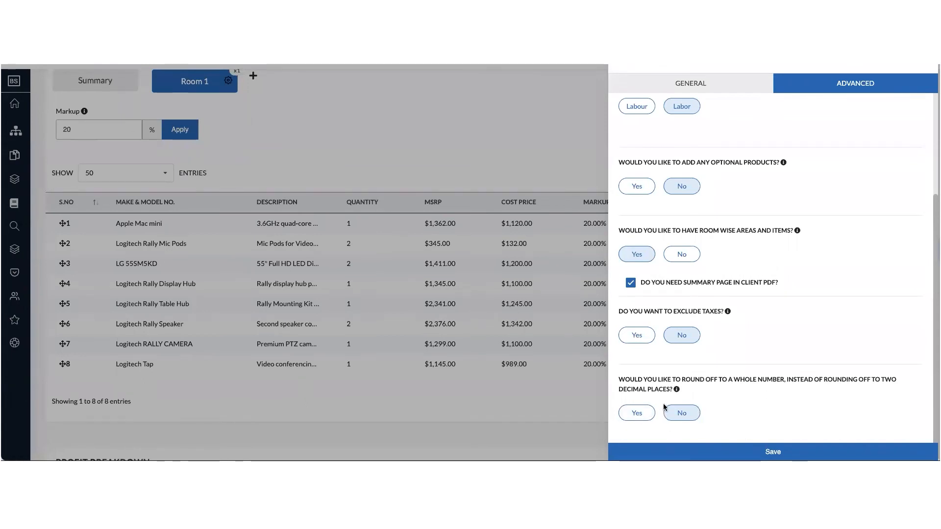
left_click(713, 89)
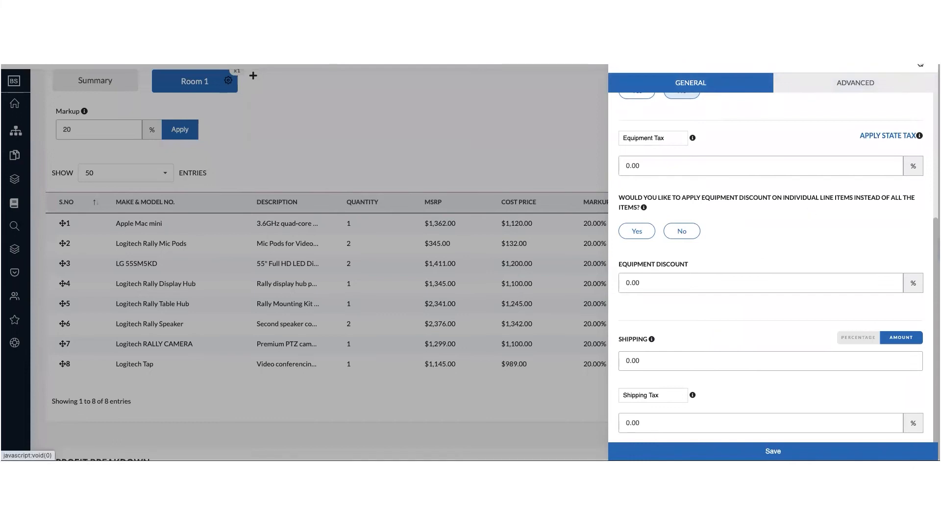
left_click(876, 71)
Step: Review the proposal's profit, labor and pricing breakdowns and return to Room 1's item list
scroll(681, 222, "down", 8)
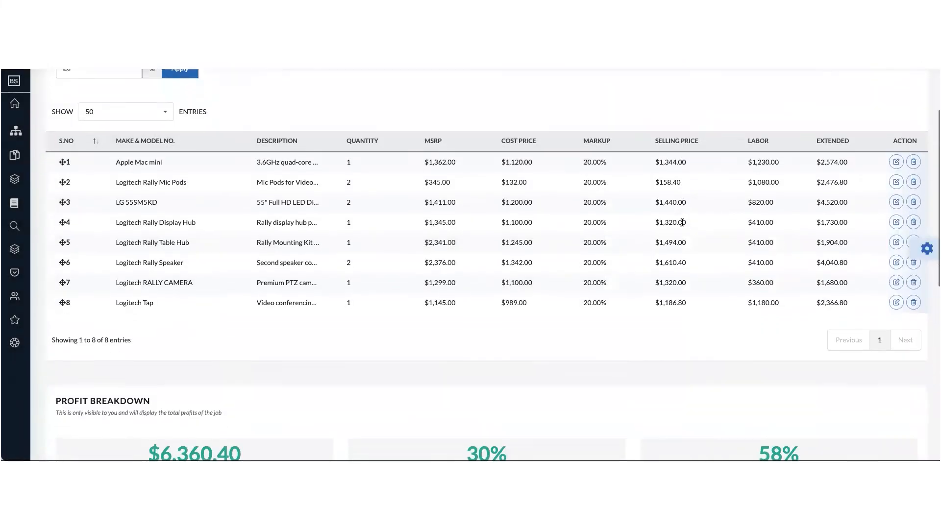
scroll(683, 224, "down", 2)
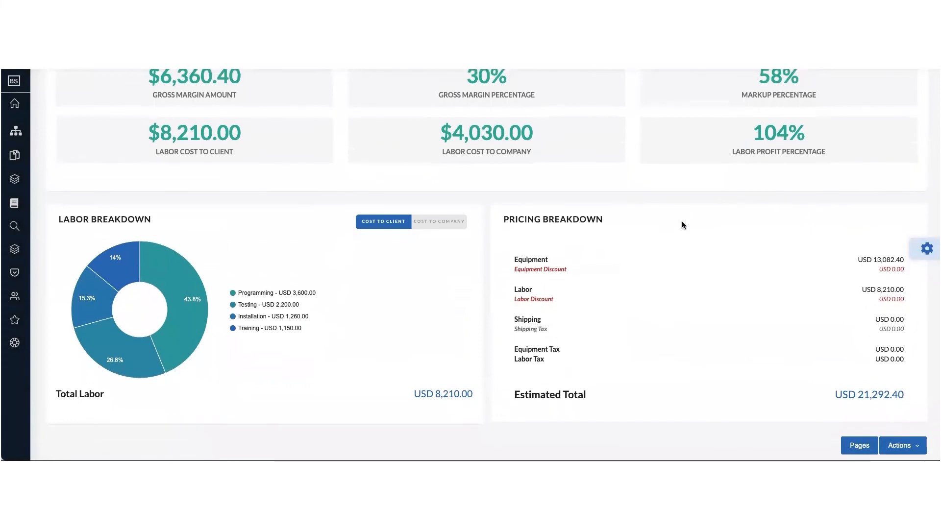
scroll(684, 225, "up", 1)
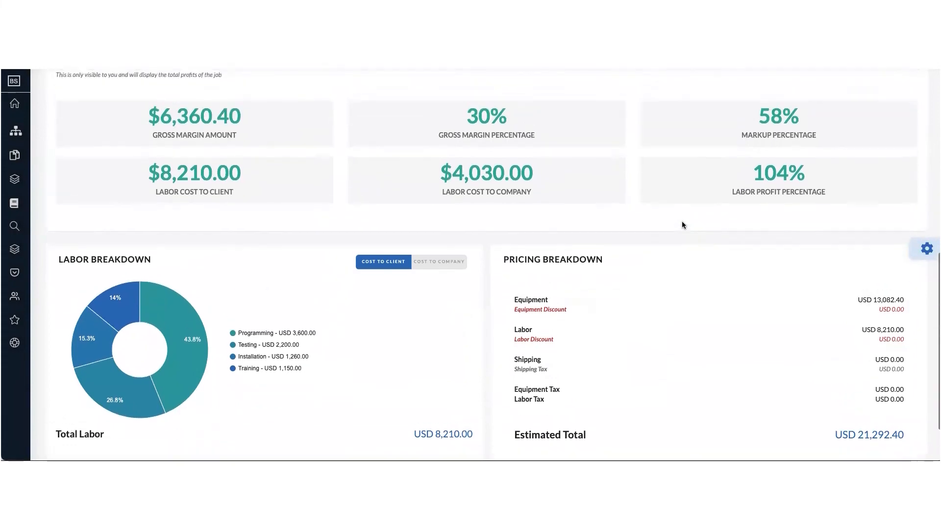
scroll(684, 224, "down", 1)
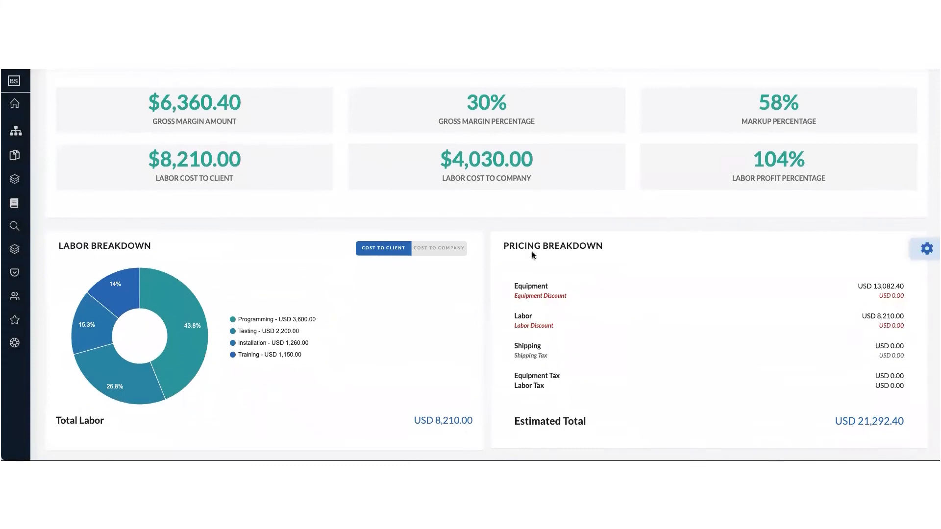
scroll(323, 331, "down", 1)
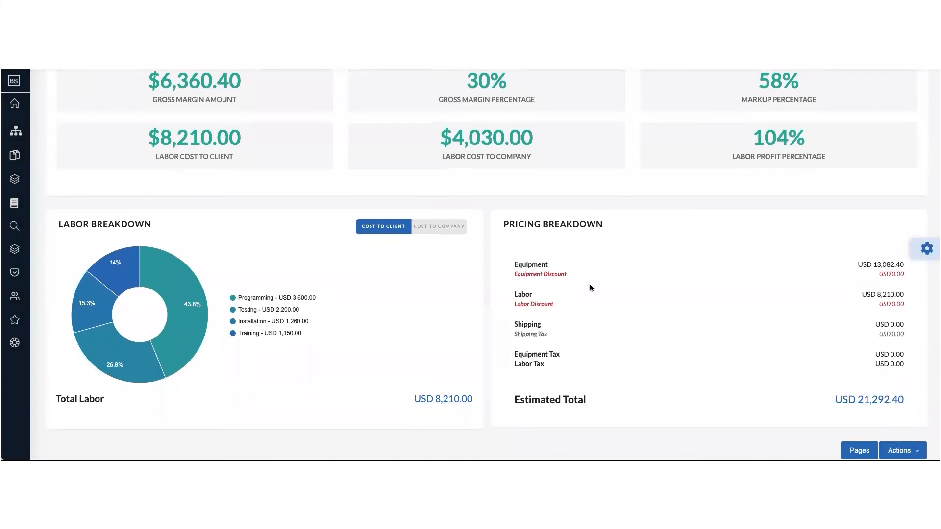
scroll(590, 285, "up", 10)
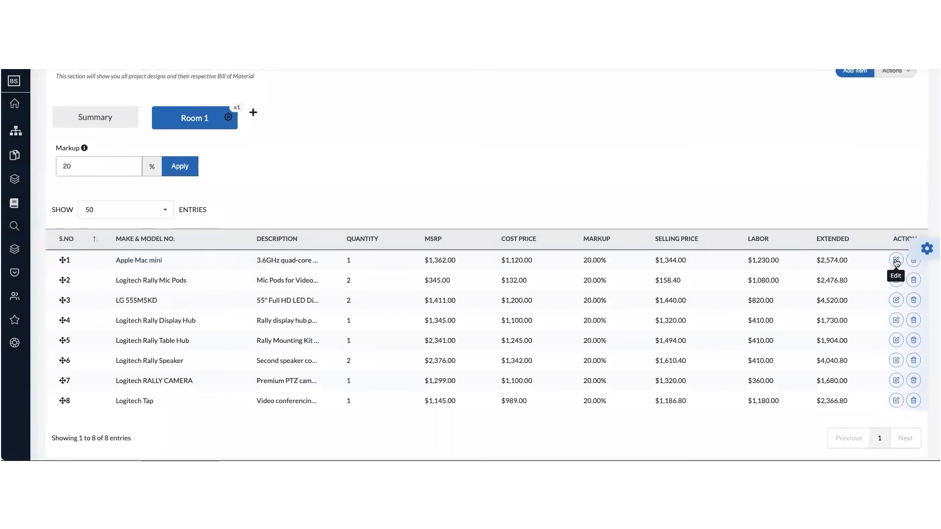
Step: Open the Apple Mac mini's item details from Room 1, examine its MSRP and cost price fields, and close them without saving
left_click(896, 261)
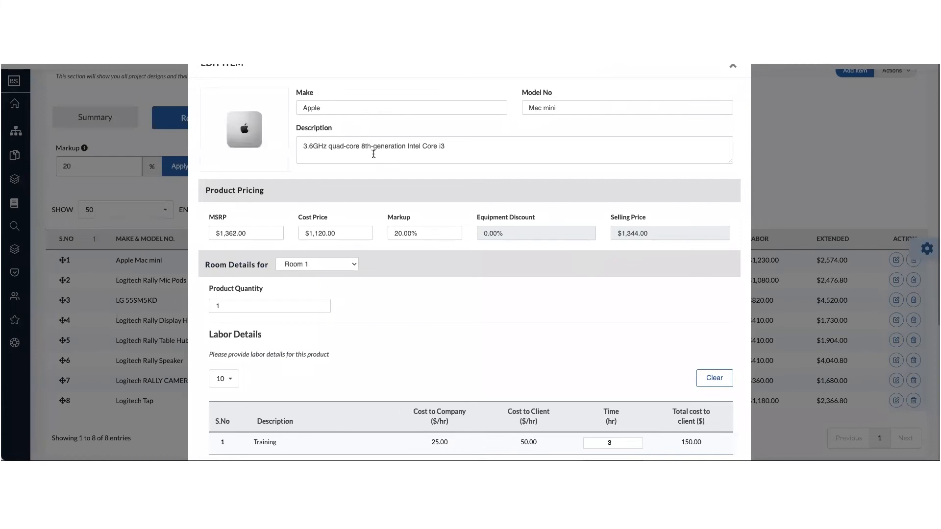
left_click(269, 237)
left_click(352, 234)
left_click(734, 66)
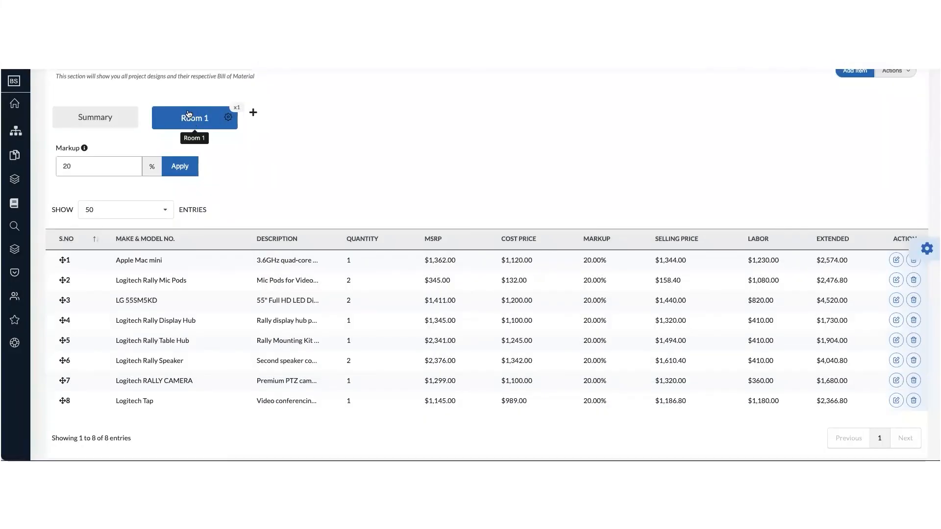
mouse_move(283, 238)
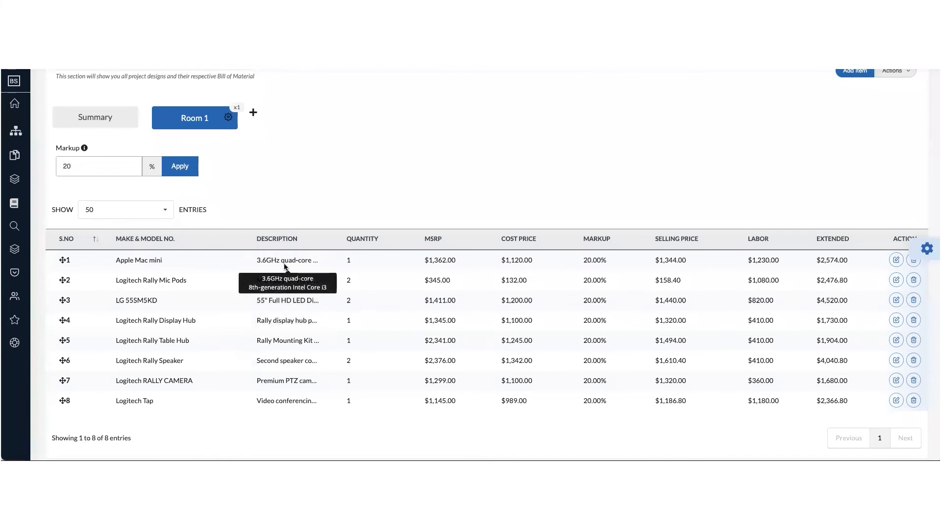
scroll(259, 294, "down", 1)
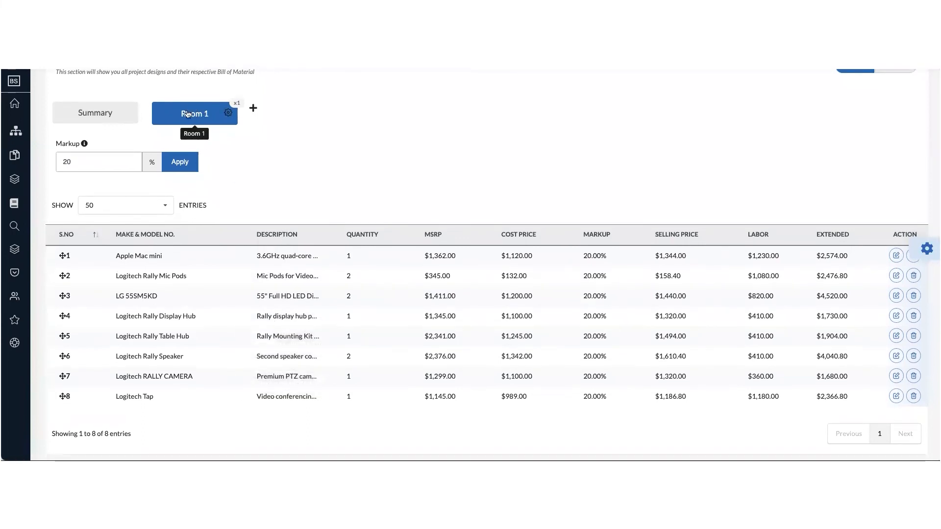
left_click(142, 255)
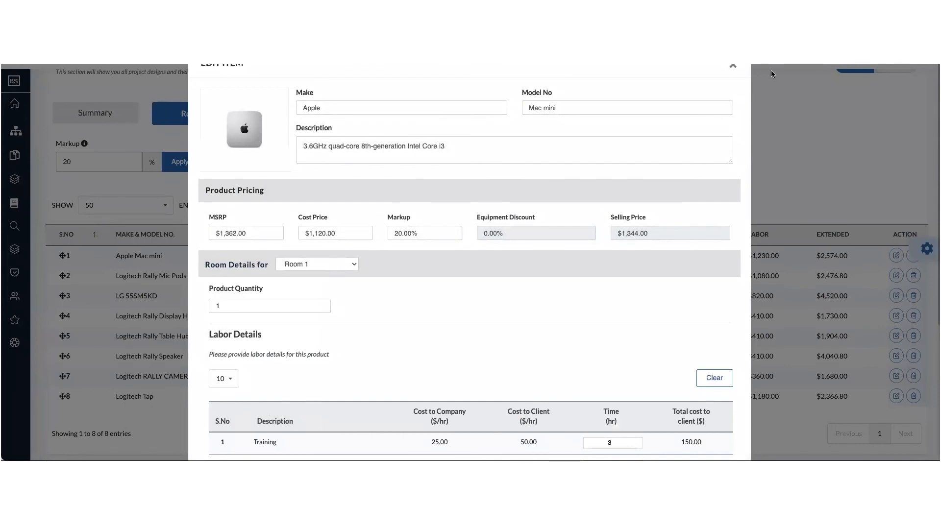
left_click(735, 65)
Step: Examine the Apple Mac mini's pricing and labor details from the Summary list and return to Room 1's items
left_click(116, 115)
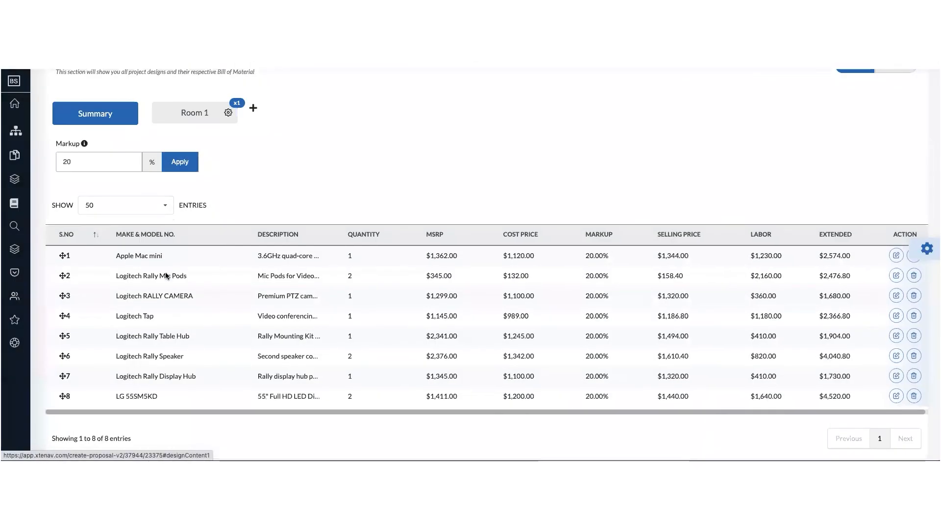
left_click(149, 257)
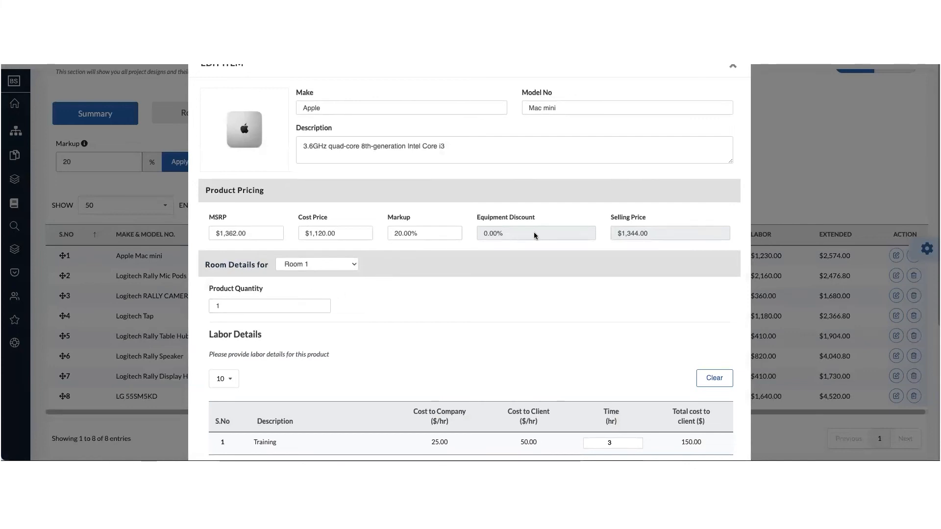
scroll(548, 281, "down", 5)
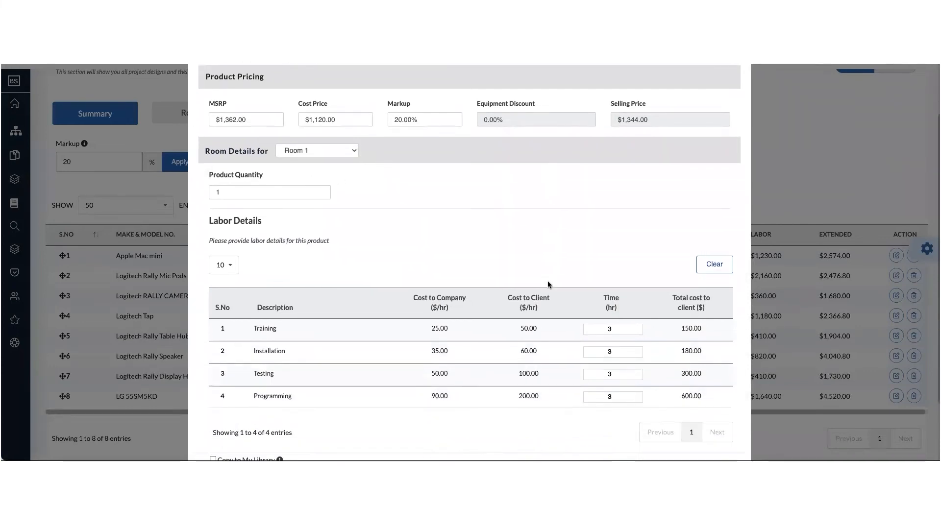
scroll(548, 281, "up", 3)
scroll(551, 275, "up", 2)
left_click(734, 66)
left_click(182, 122)
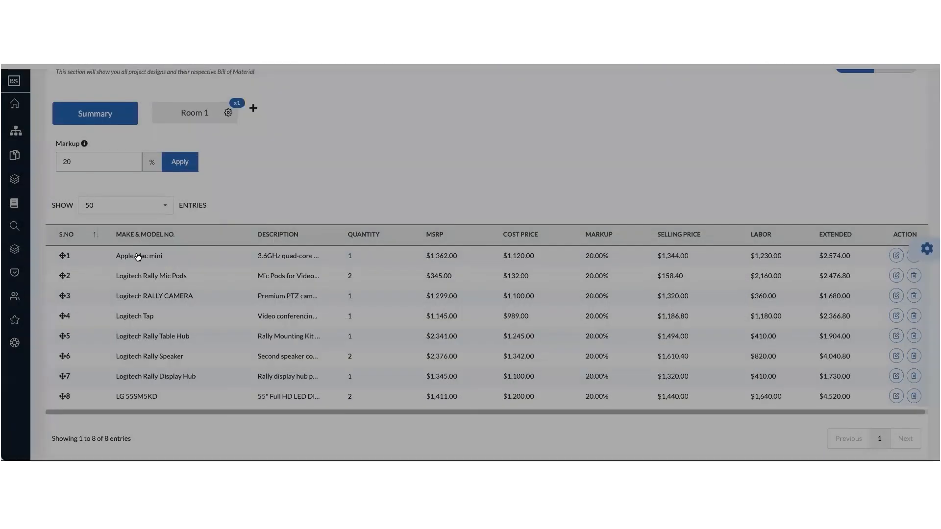
Step: Open the Apple Mac mini from Room 1 and examine its room selection, product quantity, labor details and copy options
left_click(137, 255)
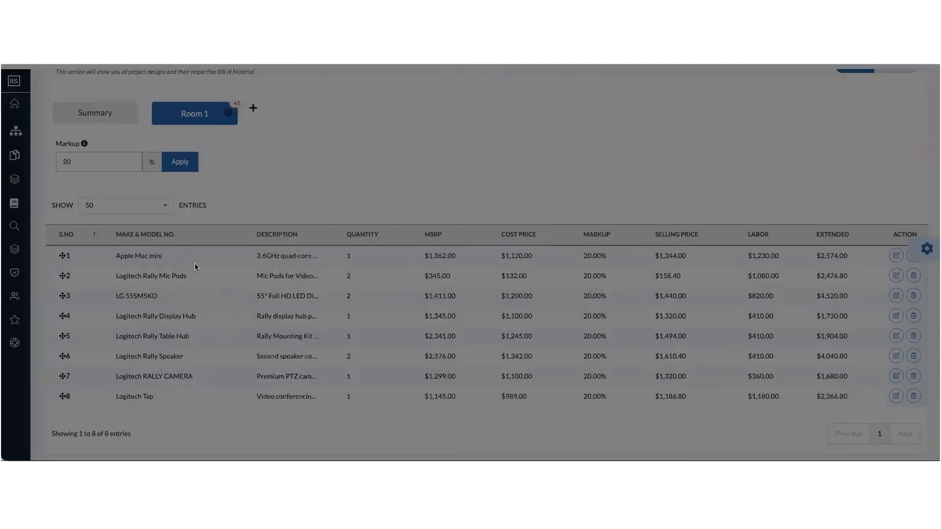
scroll(309, 281, "down", 2)
scroll(297, 291, "down", 2)
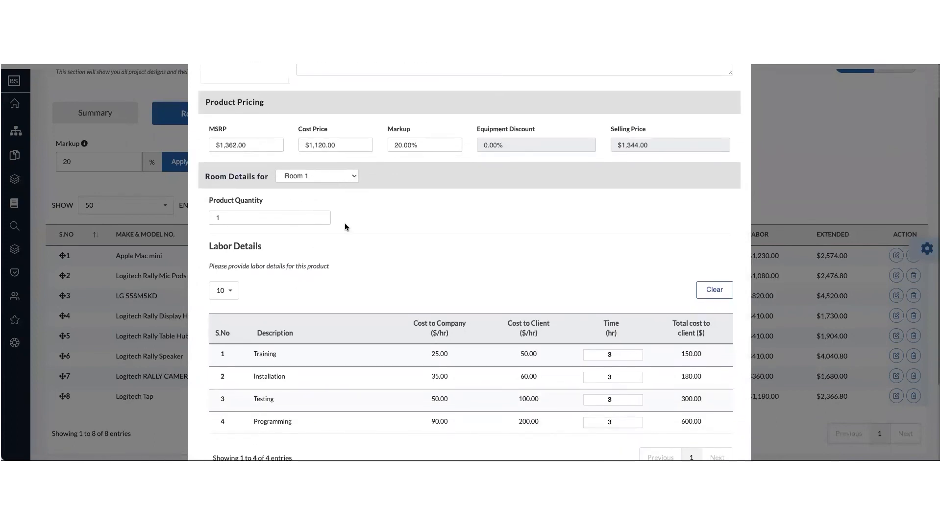
scroll(345, 226, "down", 1)
left_click(351, 157)
left_click(345, 175)
scroll(355, 267, "down", 1)
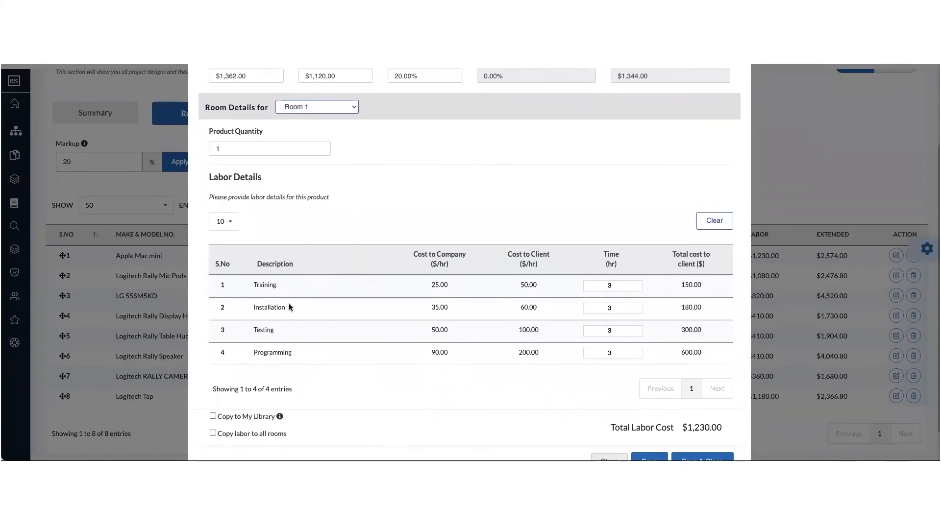
scroll(289, 307, "down", 1)
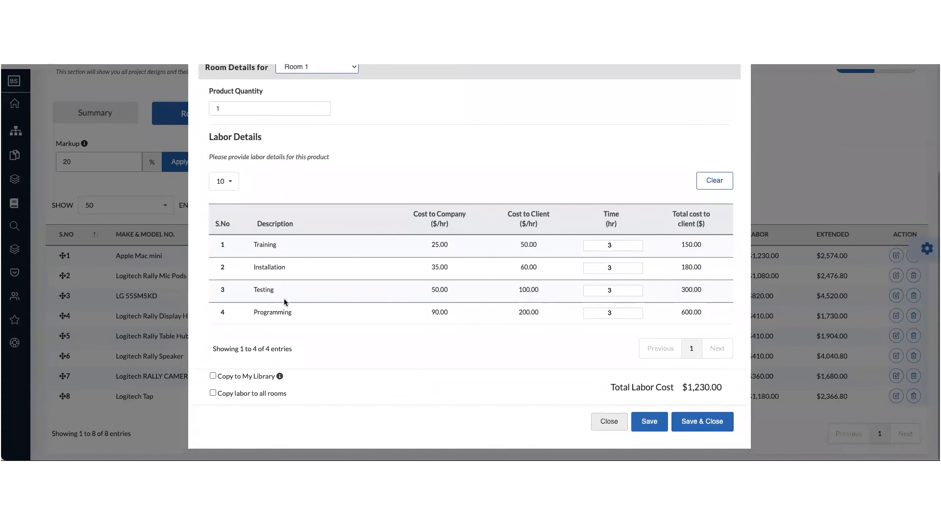
Step: Set the Apple Mac mini's labor time to 3 hours for training and 2 hours for installation, and save and close the item
left_click(638, 243)
left_click(637, 243)
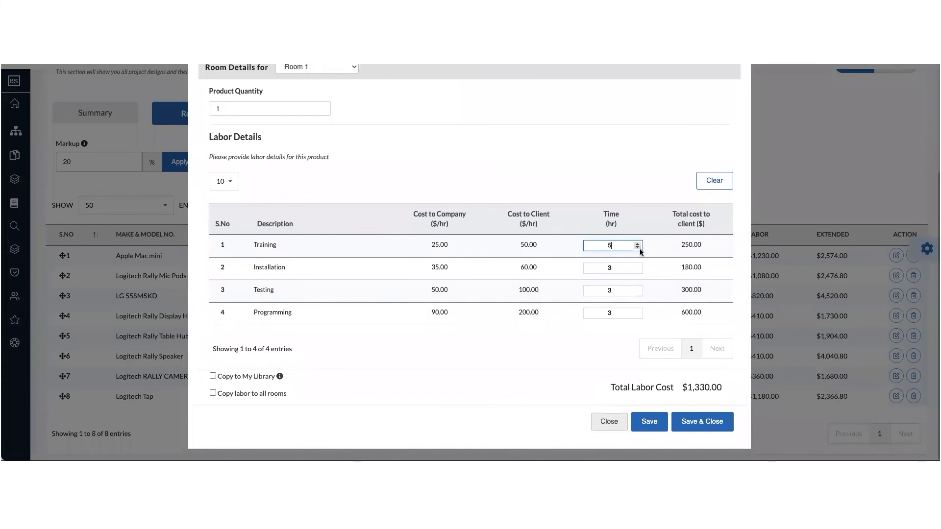
left_click(638, 266)
left_click(638, 270)
left_click(637, 270)
left_click(638, 247)
left_click(638, 247)
left_click(696, 420)
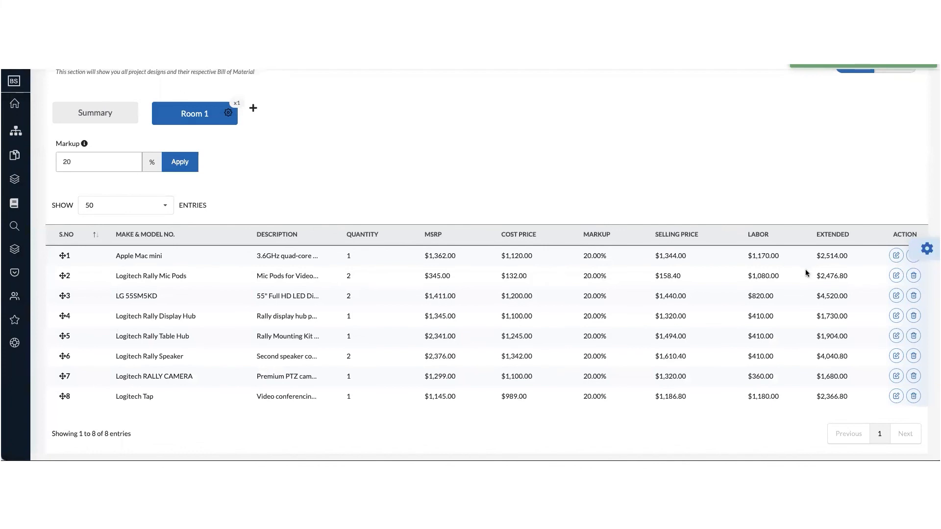
Step: Review the profit, labor and pricing breakdowns below Room 1's item list and return to the page header
scroll(786, 297, "down", 3)
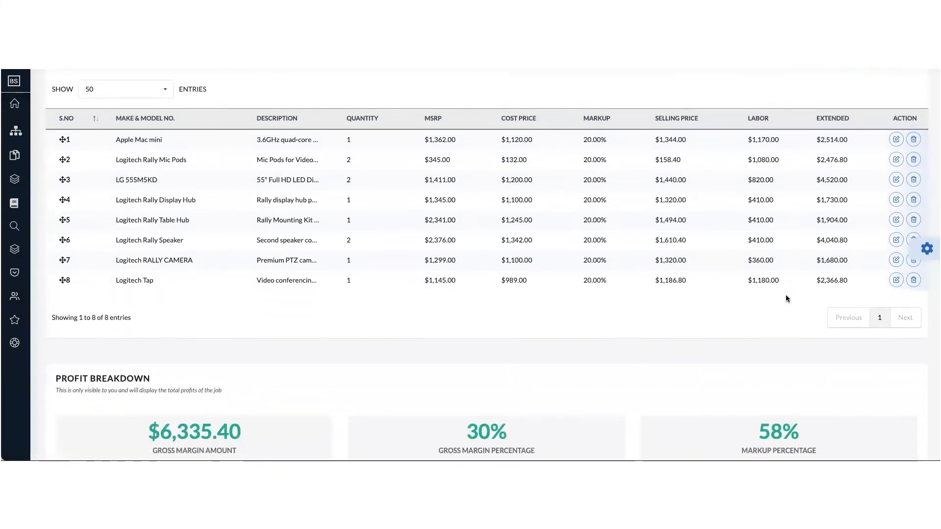
scroll(786, 298, "down", 8)
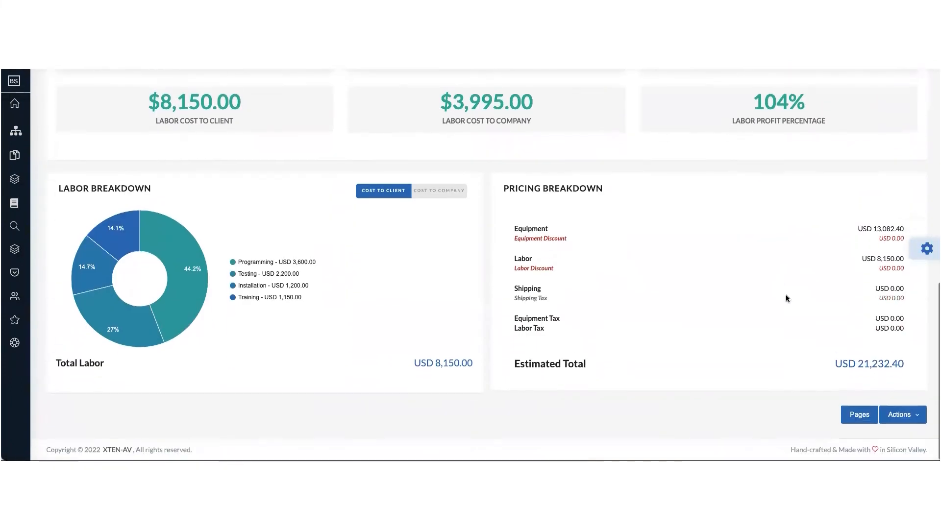
scroll(786, 299, "up", 11)
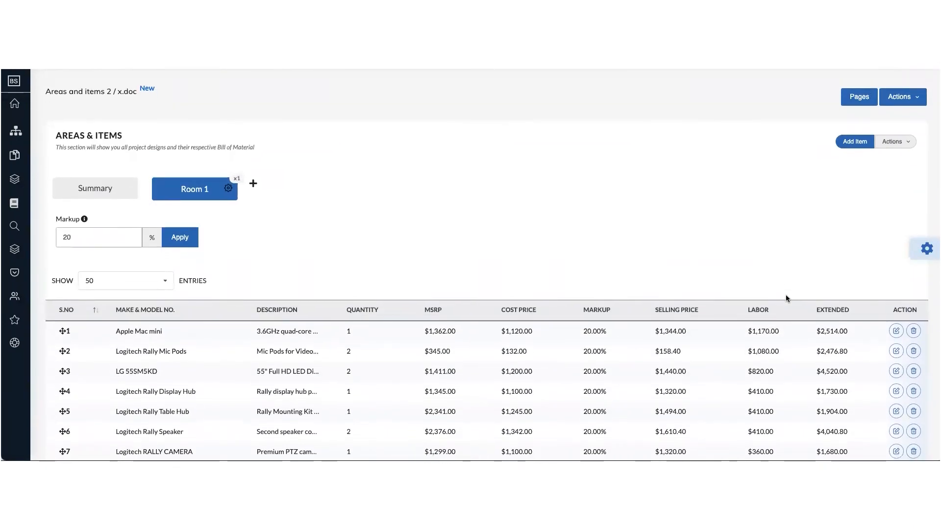
scroll(786, 298, "down", 1)
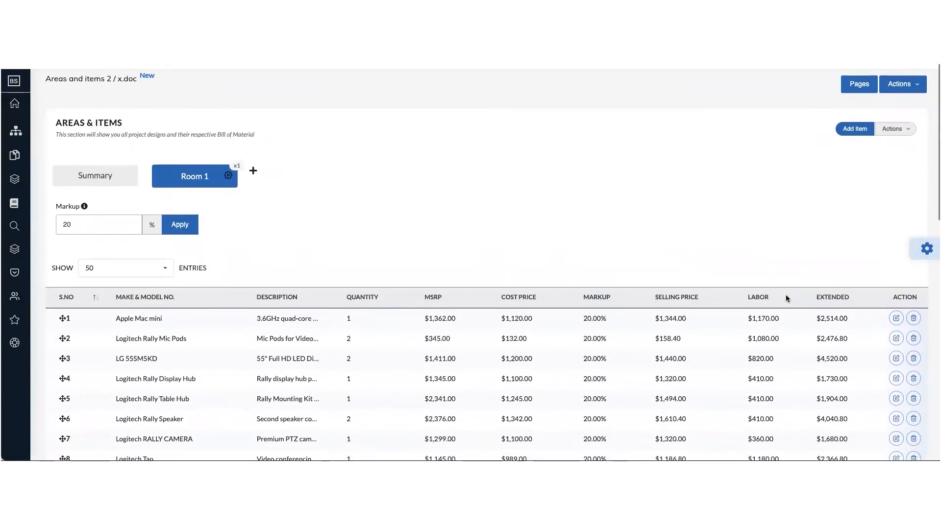
Step: Show the proposal's actions for preview, submission, copying, PDF and Zip downloads and approval, and close the list without choosing one
left_click(857, 85)
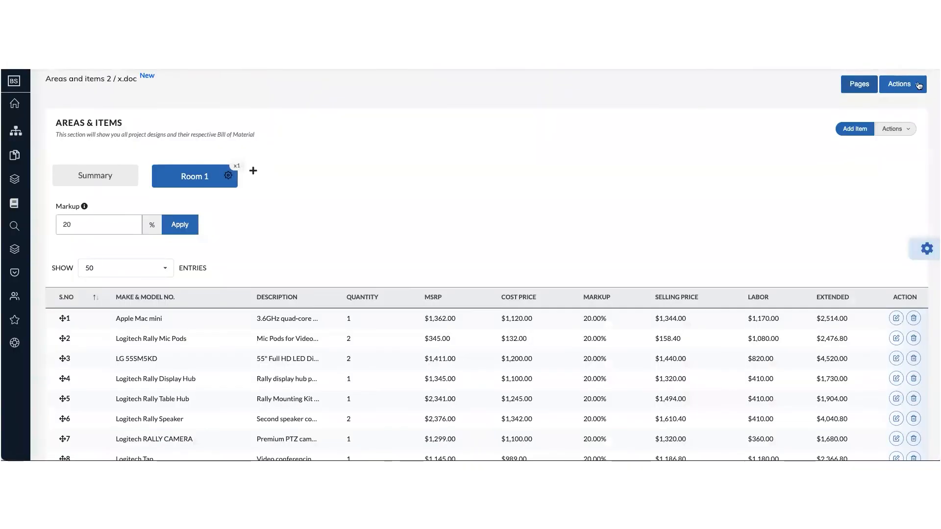
left_click(919, 85)
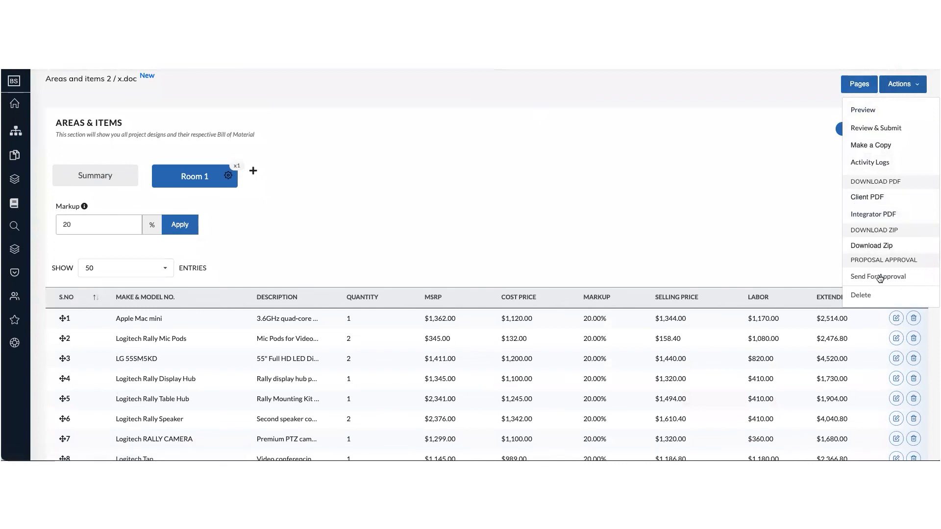
left_click(798, 236)
Step: Look over Room 1's items and the cost breakdowns once more, ending at the start of the Areas & Items section
scroll(846, 239, "down", 7)
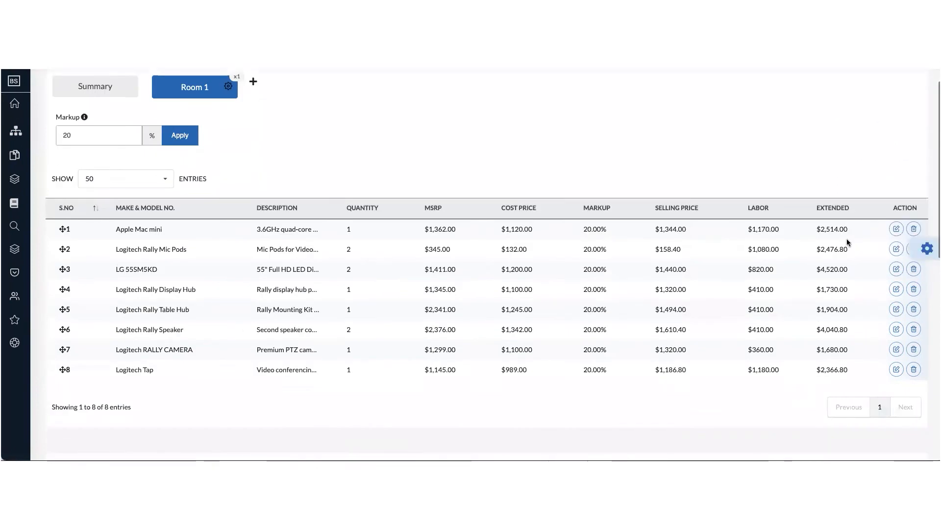
scroll(846, 239, "down", 4)
scroll(845, 239, "up", 6)
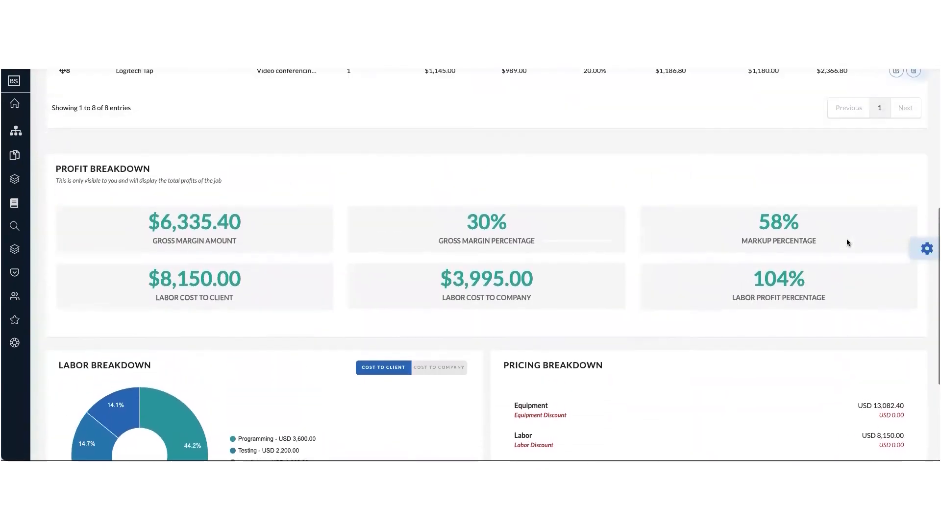
scroll(846, 239, "up", 6)
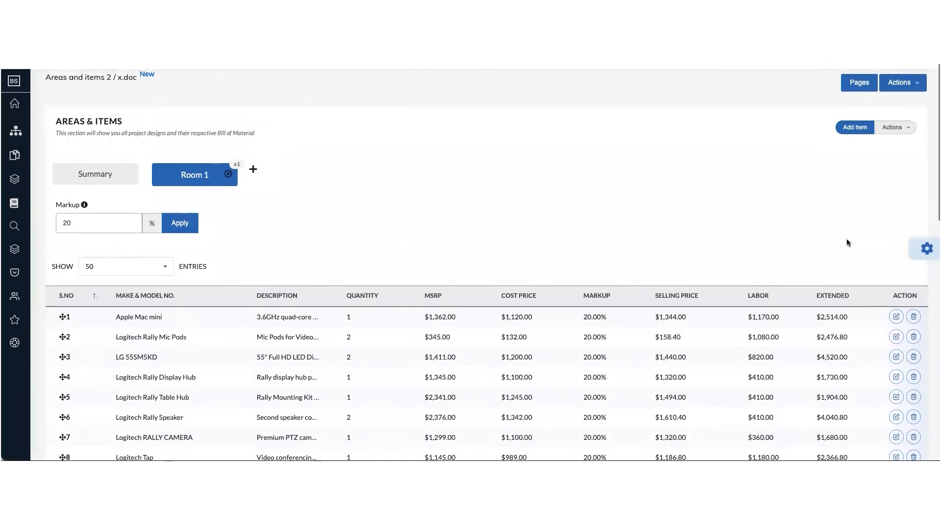